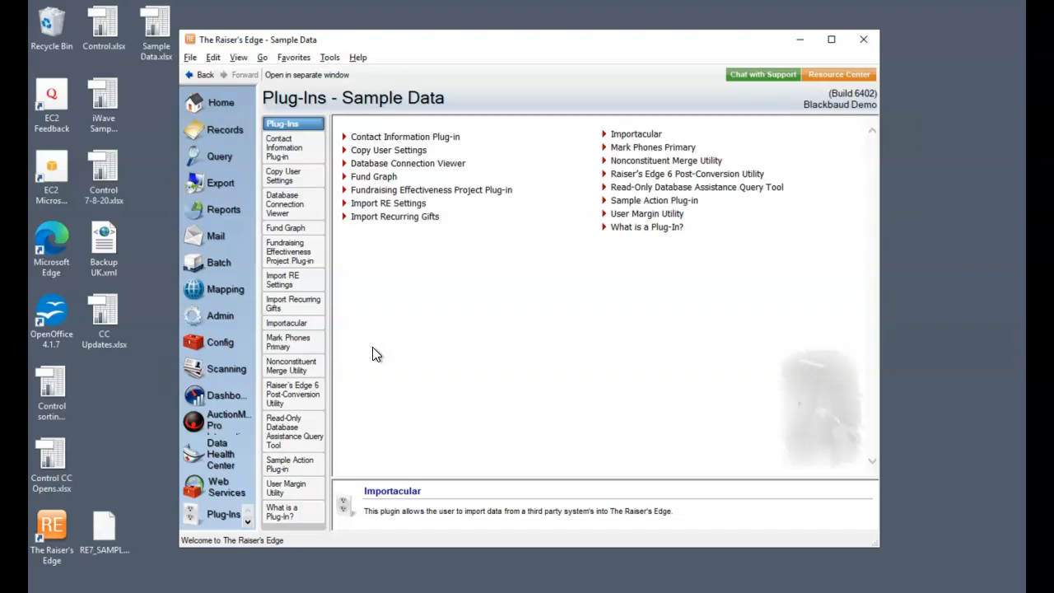
Step: Open the Importacular plug-in and start an import from the Constant Contact data source
{"action": "left_click", "coordinate": [641, 137]}
{"action": "left_click", "coordinate": [437, 181]}
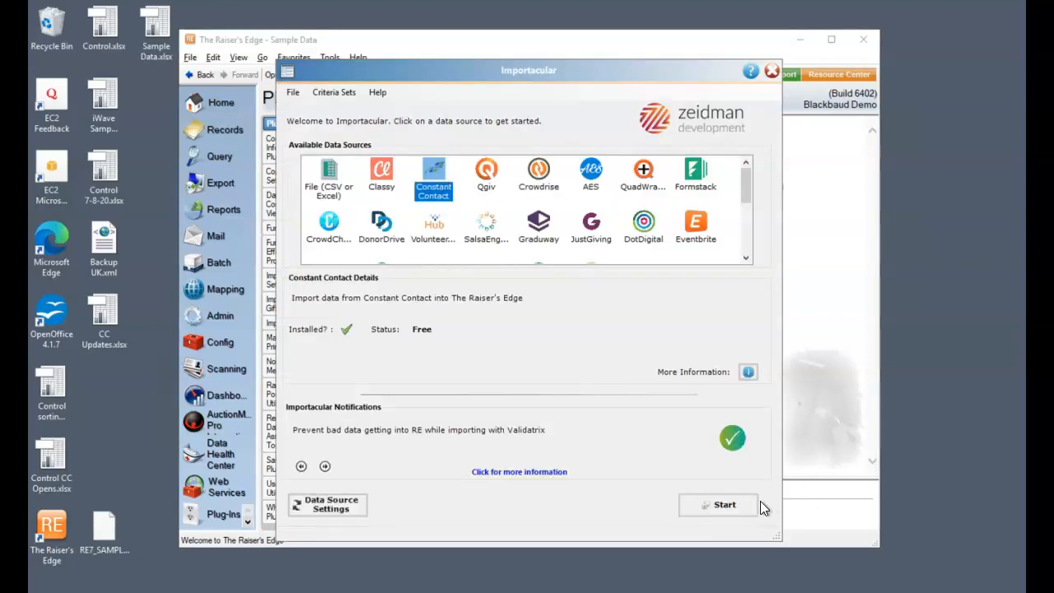
{"action": "left_click", "coordinate": [717, 504]}
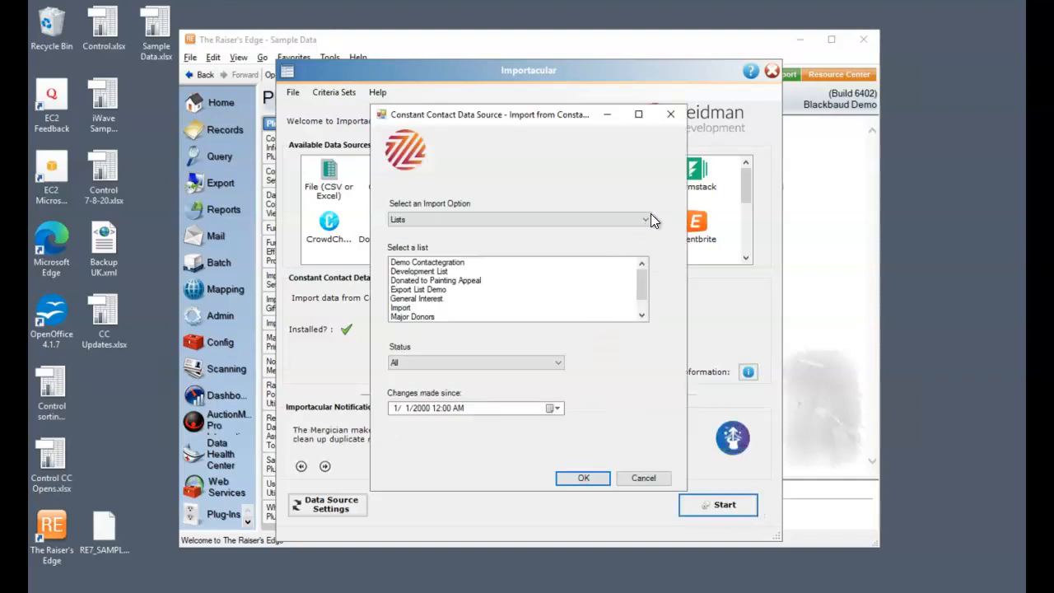
Step: Choose to import from Campaigns, selecting Turner's Lost Landscape Appeal Reminder with the tracking option Opened, and load its records
{"action": "left_click", "coordinate": [647, 220]}
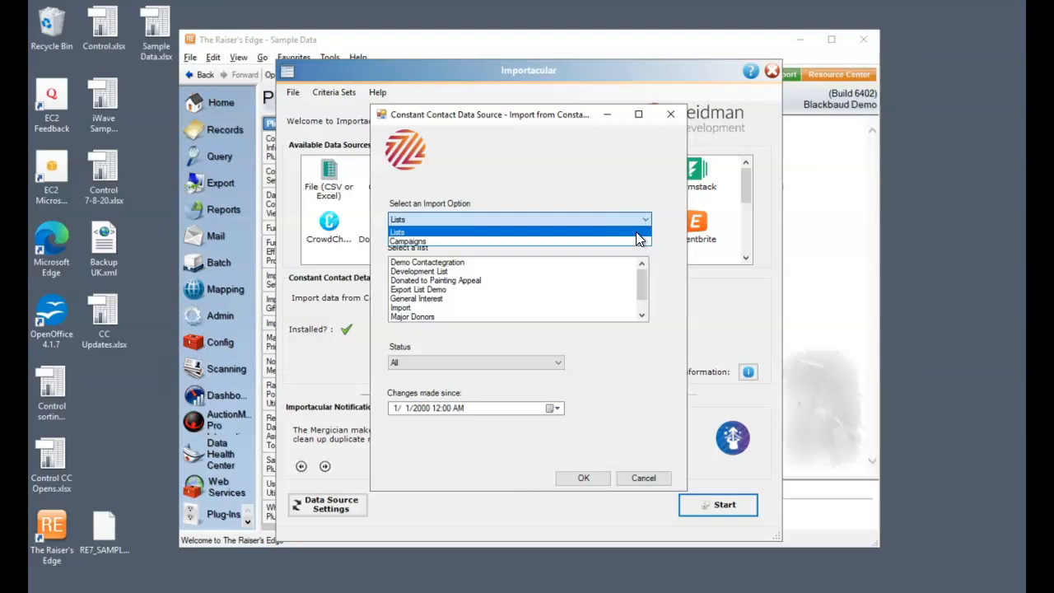
{"action": "left_click", "coordinate": [583, 240]}
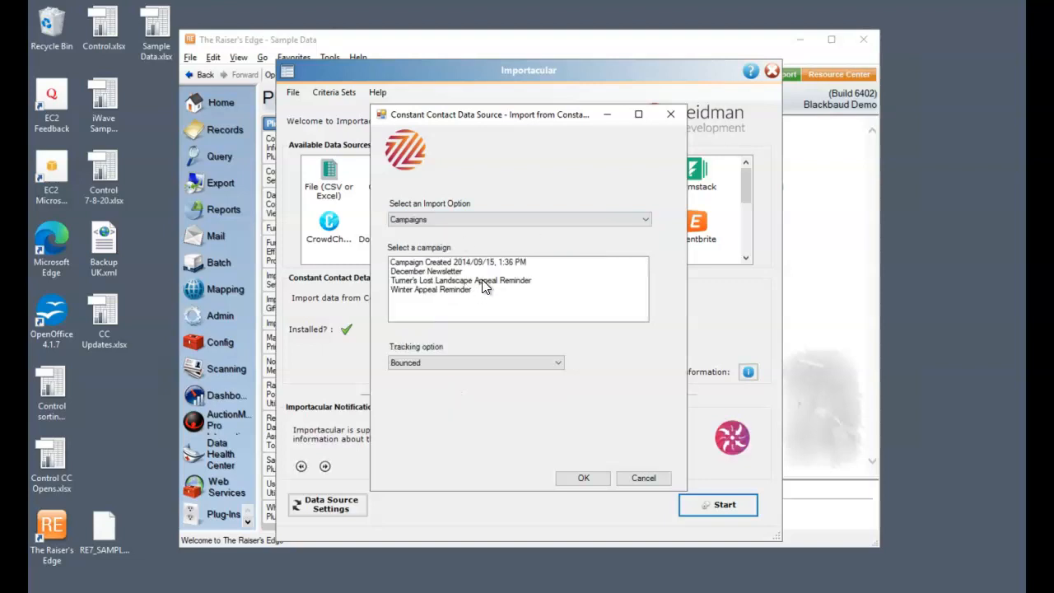
{"action": "left_click", "coordinate": [482, 281]}
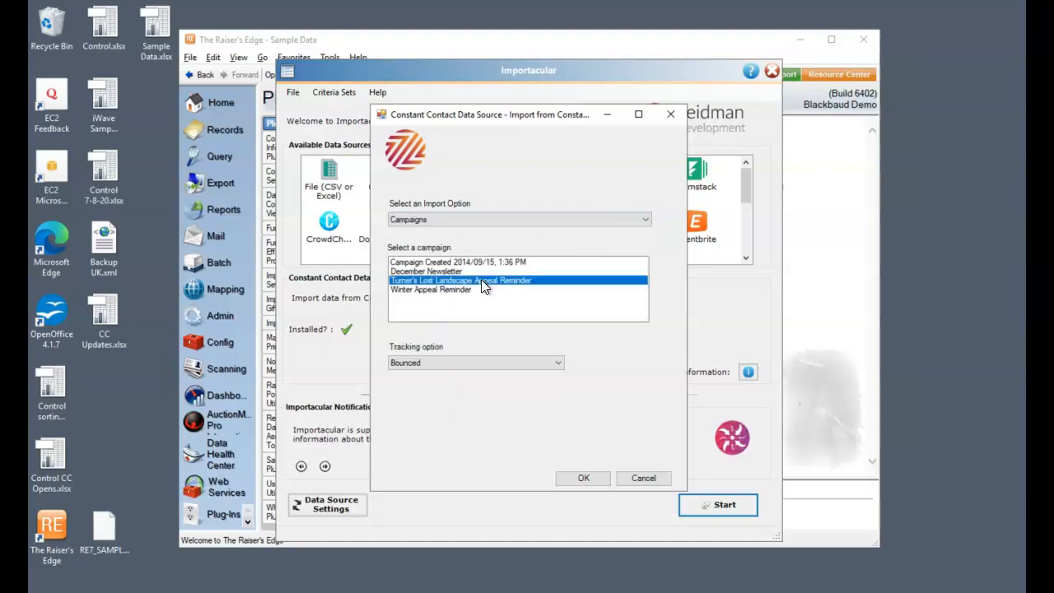
{"action": "left_click", "coordinate": [555, 366]}
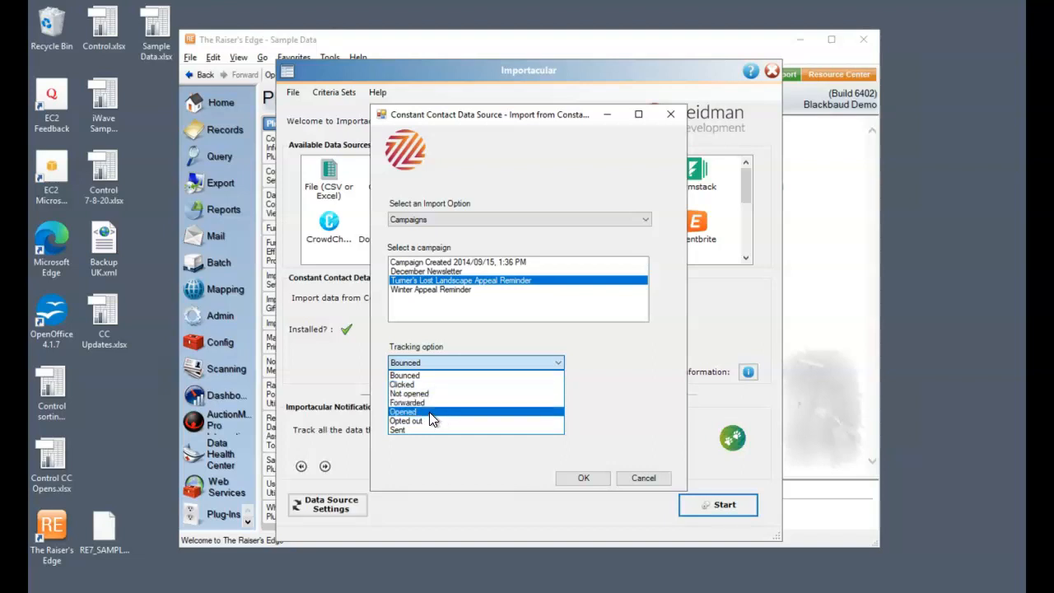
{"action": "left_click", "coordinate": [431, 412]}
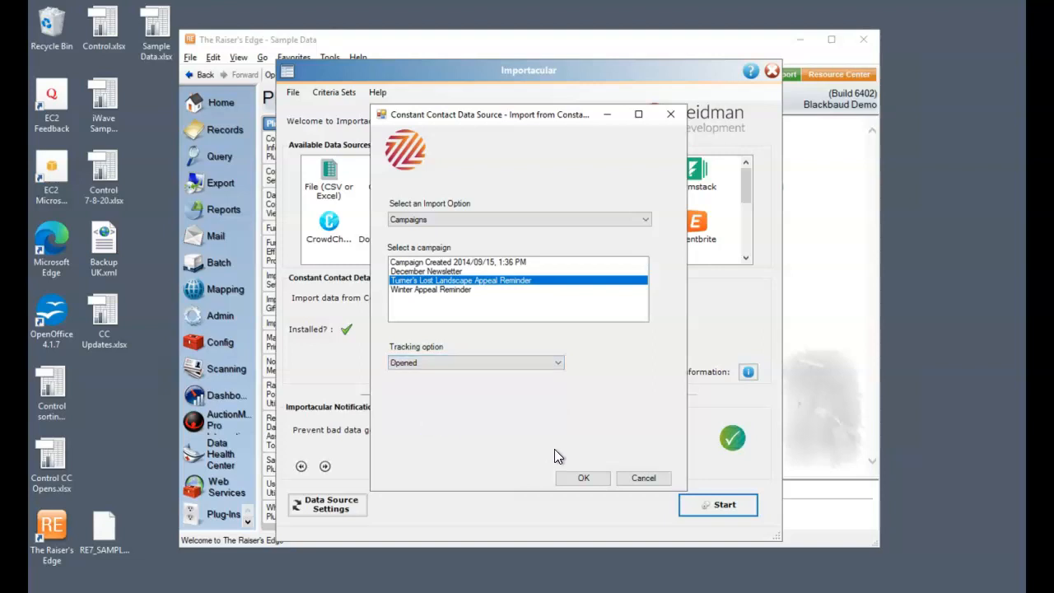
{"action": "left_click", "coordinate": [588, 477]}
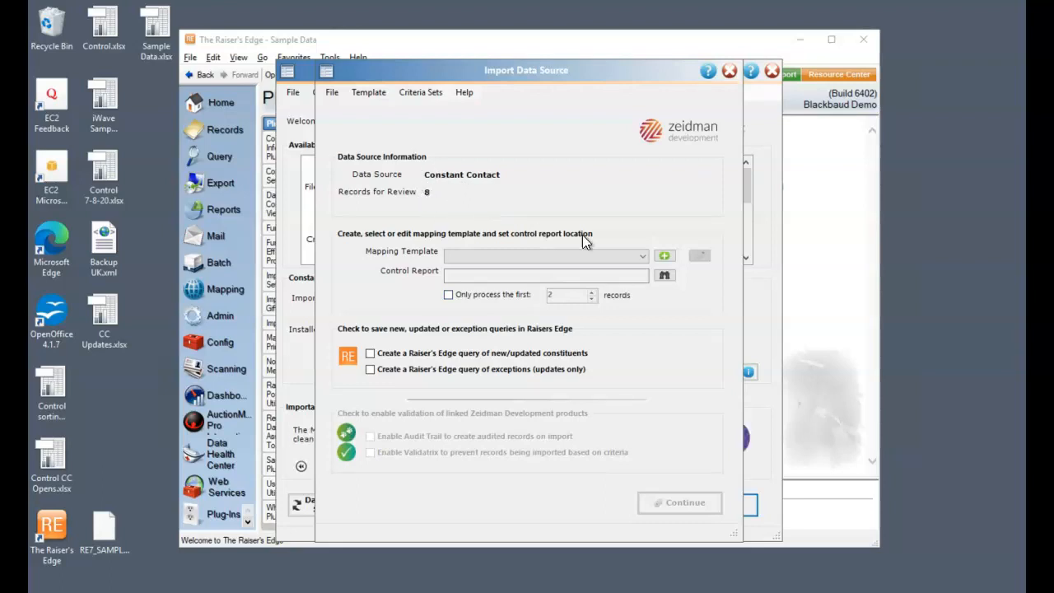
Step: Select the Constant Contact Opens mapping template and open it for editing
{"action": "left_click", "coordinate": [645, 256]}
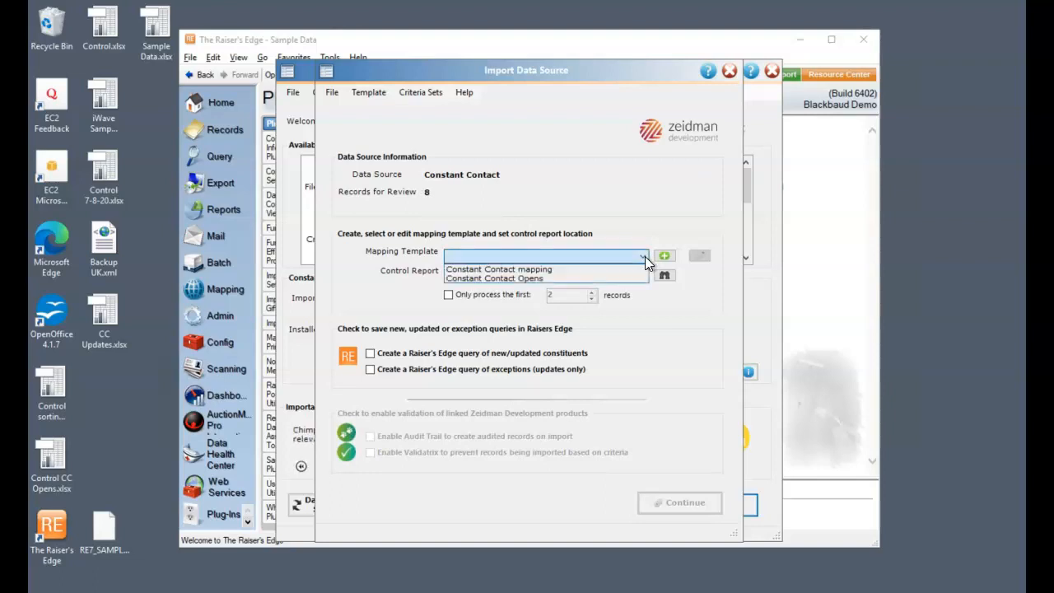
{"action": "left_click", "coordinate": [562, 277]}
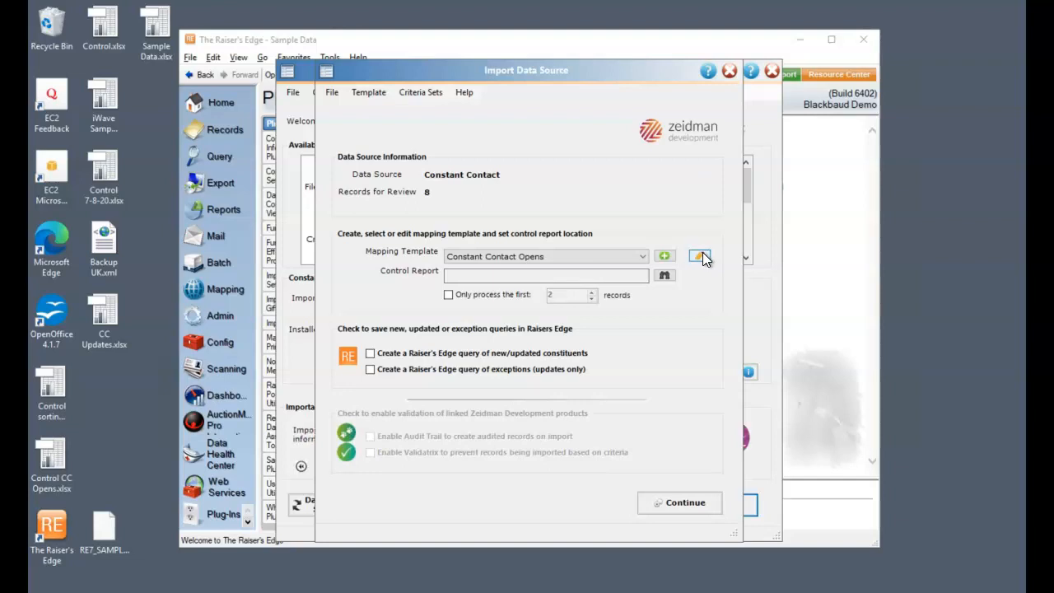
{"action": "left_click", "coordinate": [699, 256]}
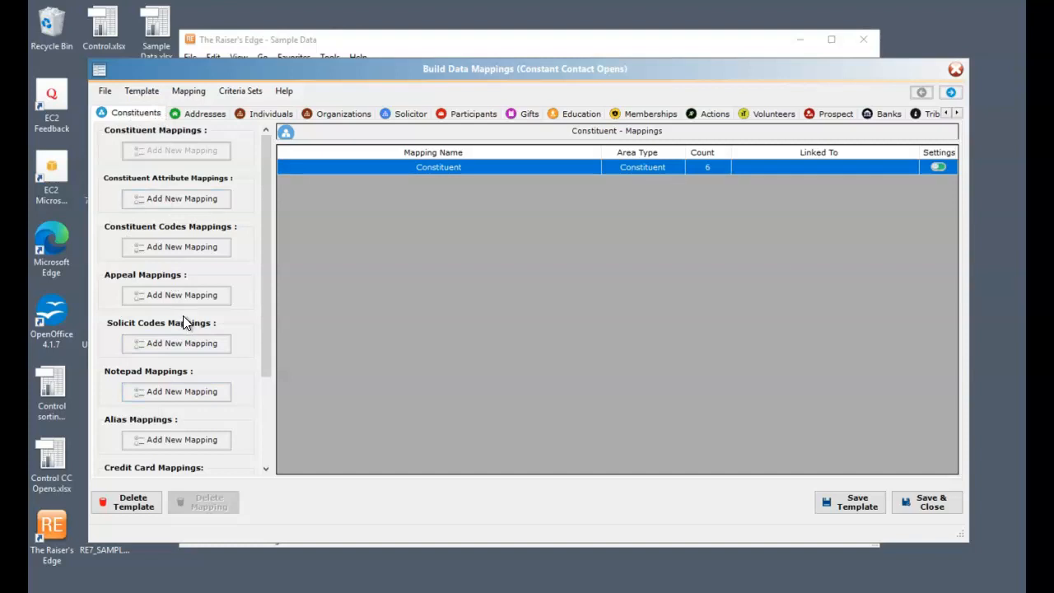
Step: Review the Constituent mapping's name fields and the available Constant Contact source fields, and save the mapping
{"action": "double_click", "coordinate": [474, 169]}
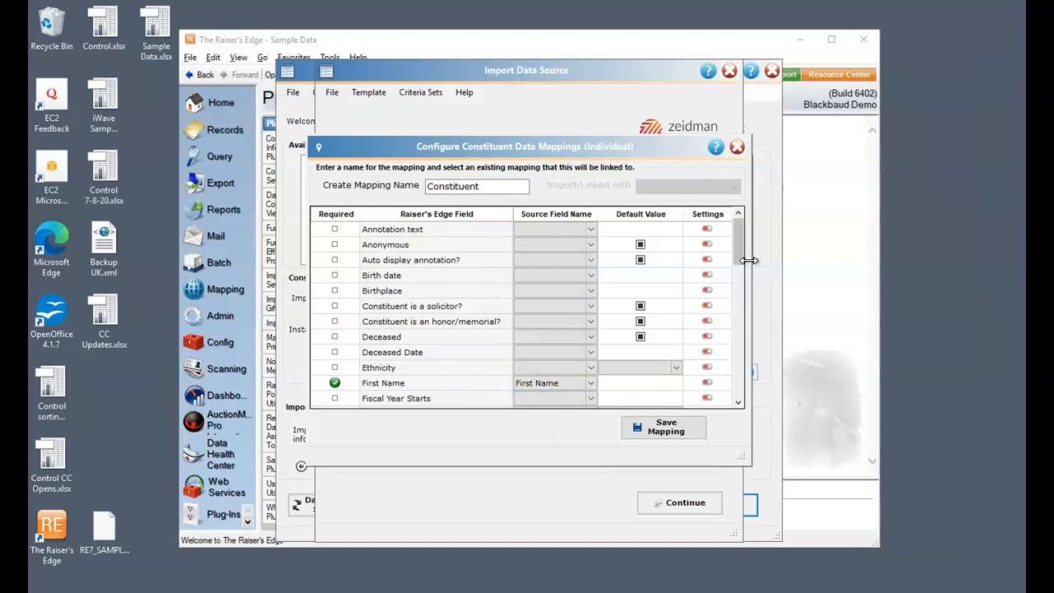
{"action": "left_click_drag", "start_coordinate": [741, 257], "coordinate": [742, 322]}
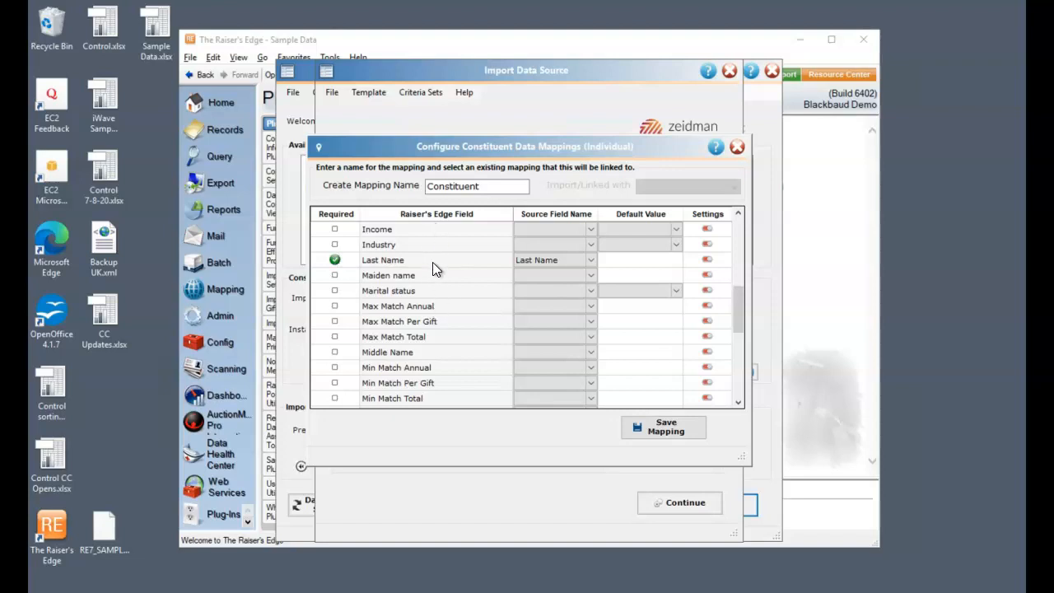
{"action": "left_click", "coordinate": [591, 246]}
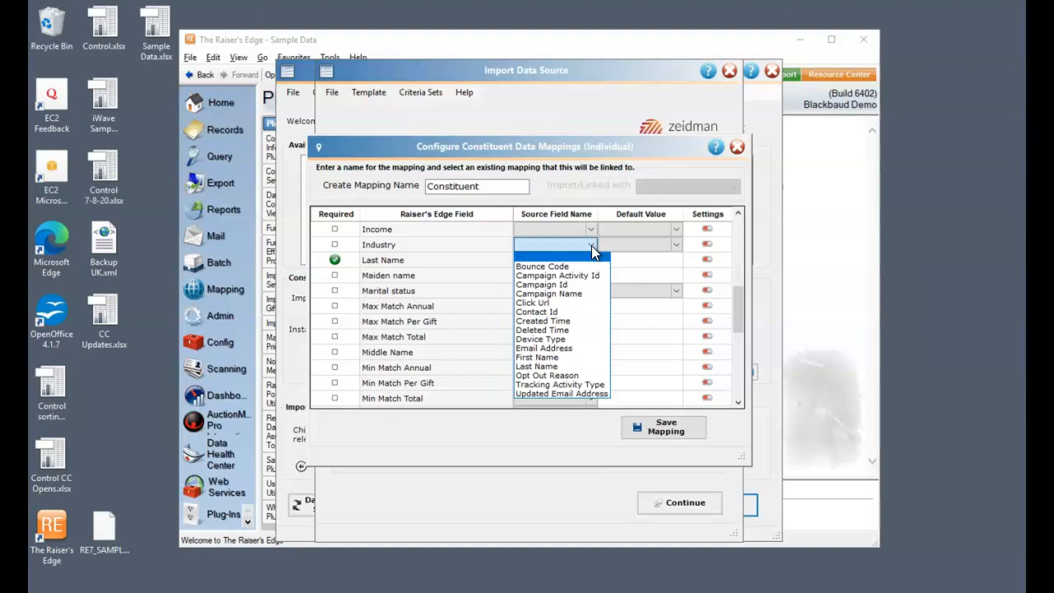
{"action": "left_click", "coordinate": [591, 246]}
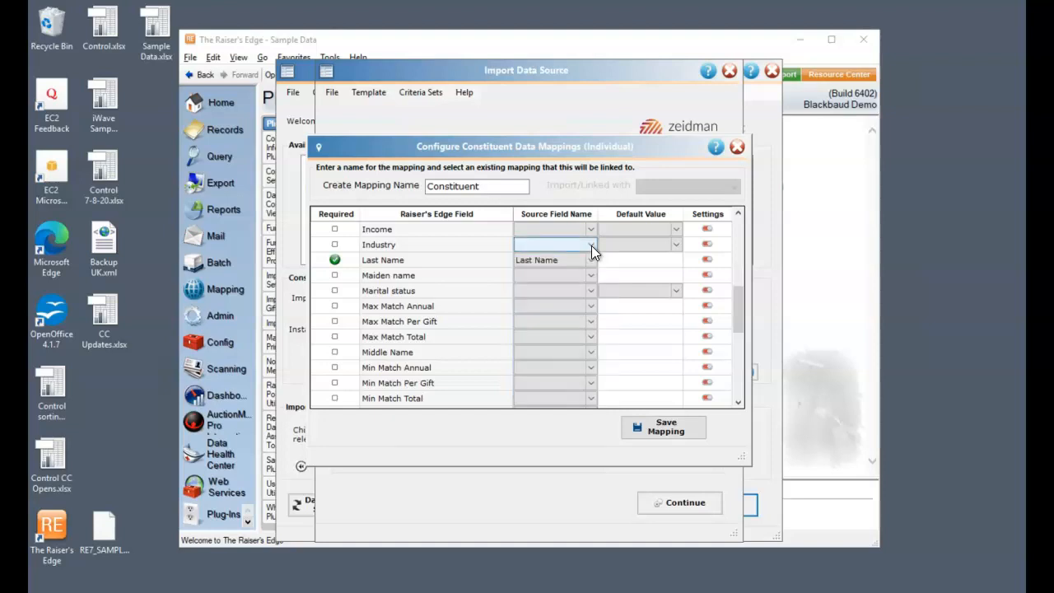
{"action": "left_click_drag", "start_coordinate": [741, 295], "coordinate": [740, 251]}
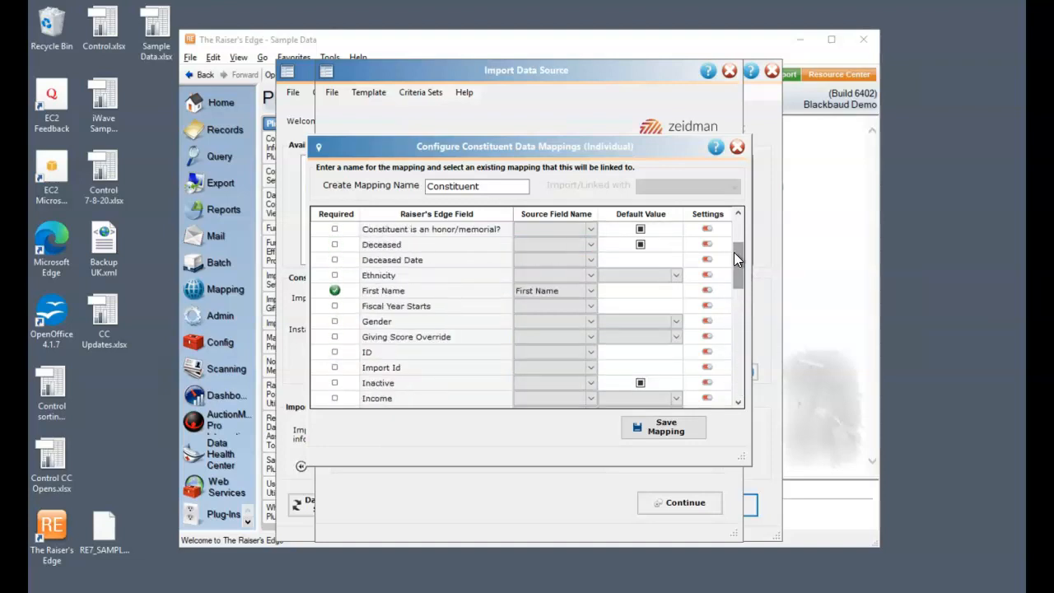
{"action": "left_click", "coordinate": [685, 429]}
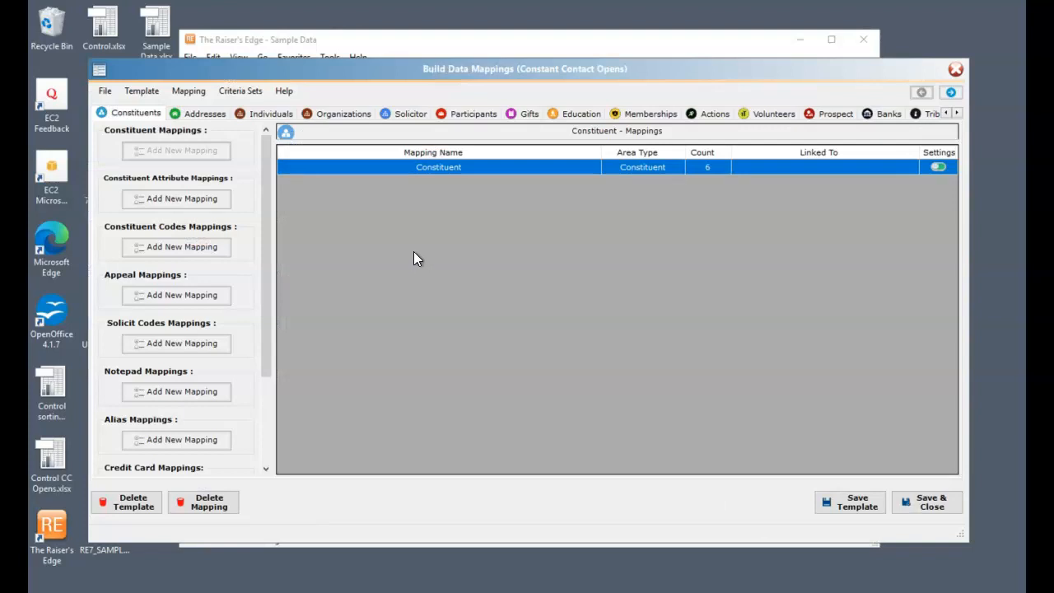
Step: Review the phone number and phone type fields of the Email mapping among the address mappings, and close it without saving
{"action": "left_click", "coordinate": [211, 111]}
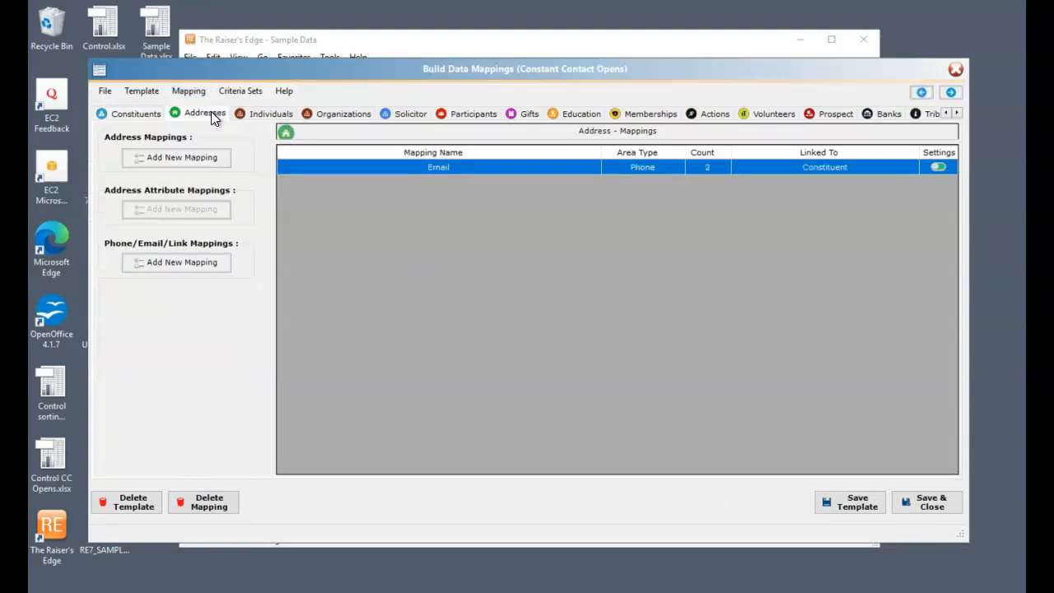
{"action": "left_click", "coordinate": [461, 168]}
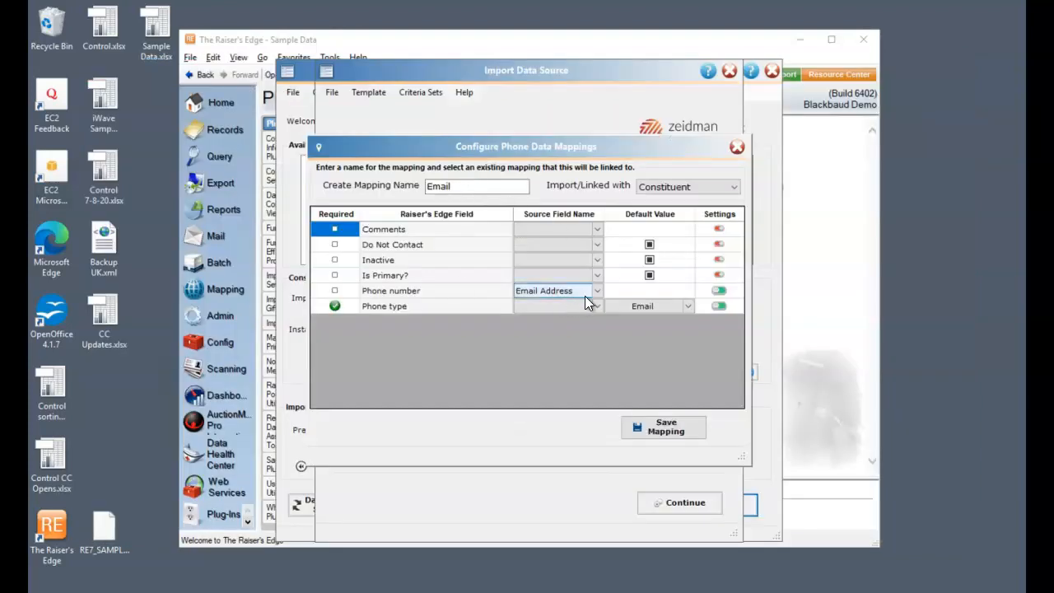
{"action": "left_click", "coordinate": [683, 309]}
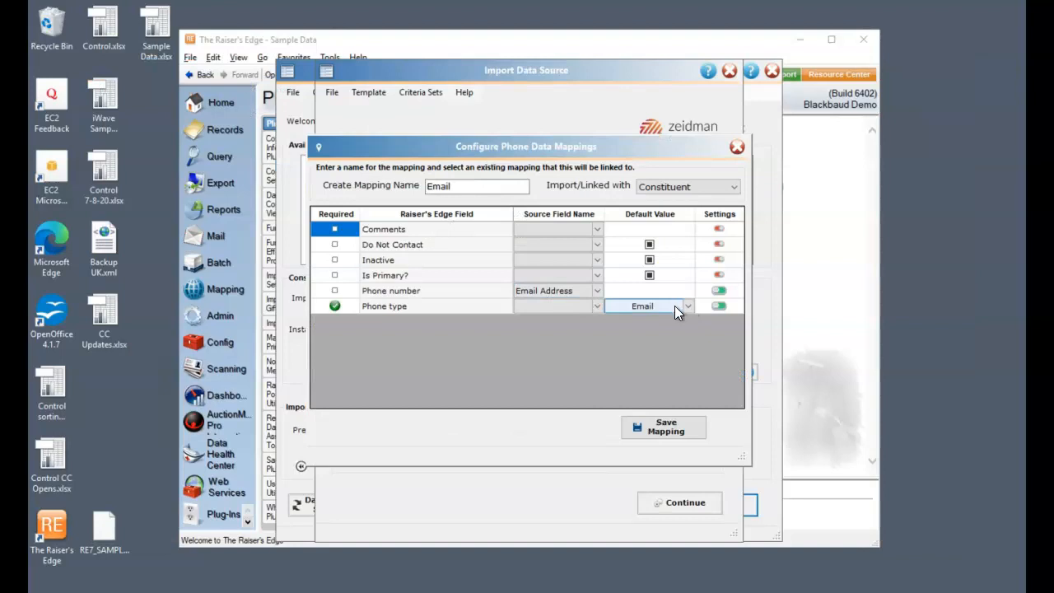
{"action": "left_click", "coordinate": [737, 148]}
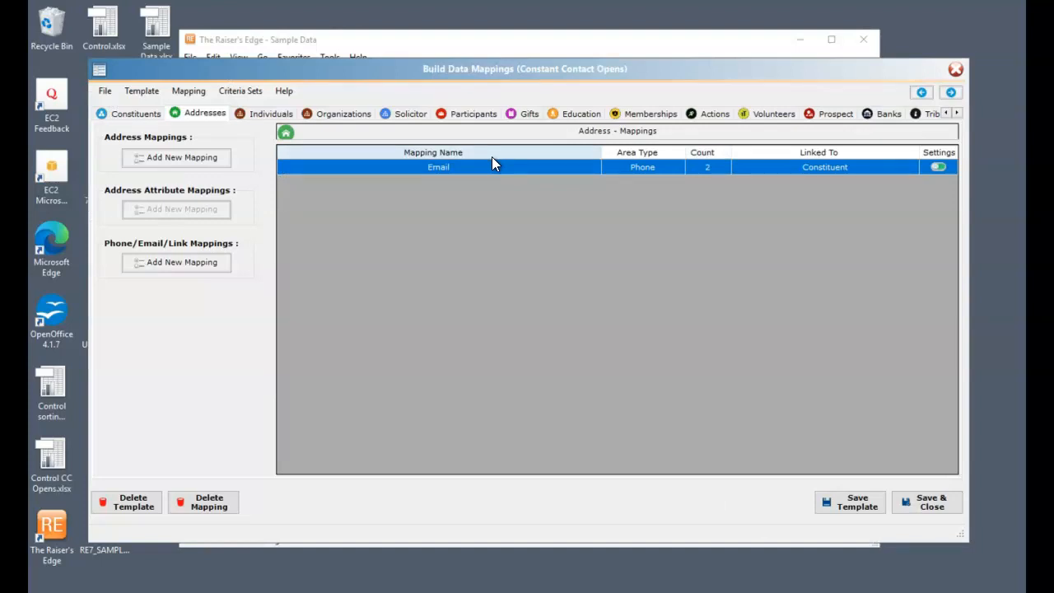
Step: Review the Email action mapping's date, campaign, category, priority and type fields, and save the mapping
{"action": "left_click", "coordinate": [713, 114]}
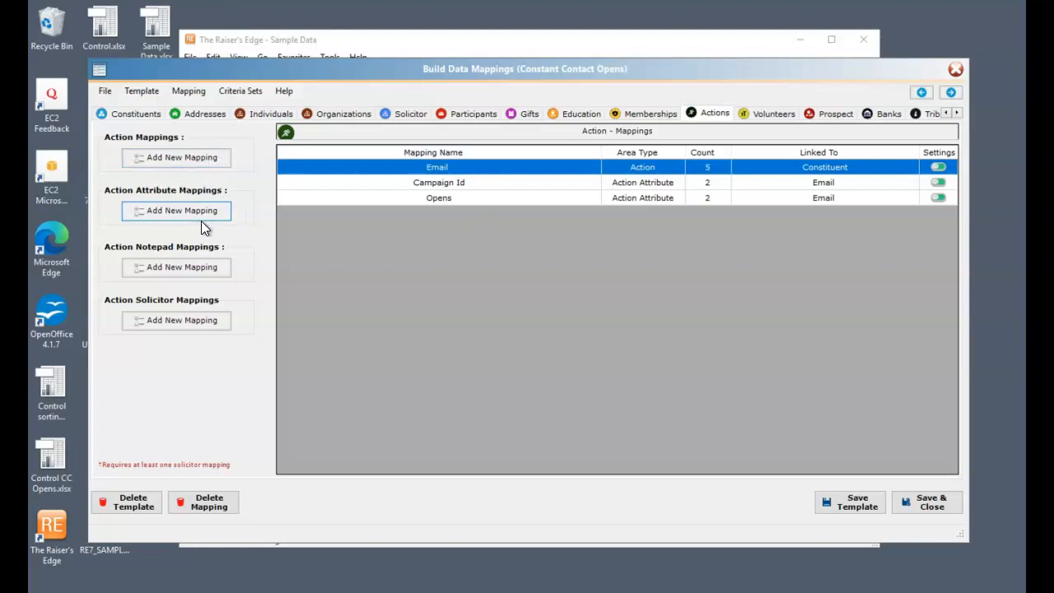
{"action": "double_click", "coordinate": [464, 169]}
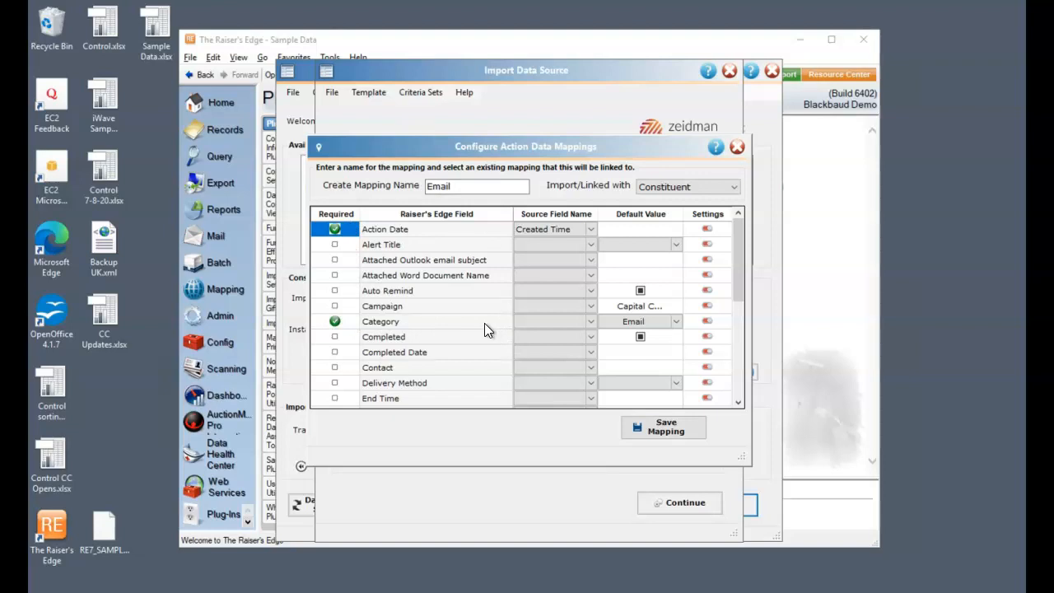
{"action": "left_click", "coordinate": [576, 228]}
{"action": "left_click", "coordinate": [649, 322]}
{"action": "left_click_drag", "start_coordinate": [739, 275], "coordinate": [739, 288]}
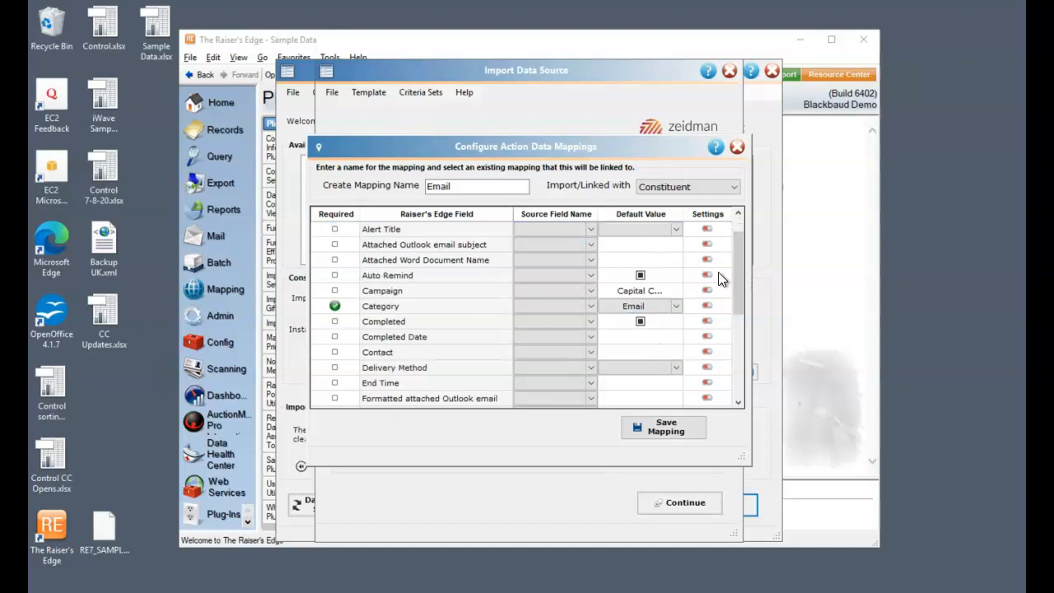
{"action": "scroll", "coordinate": [740, 268], "scroll_direction": "up", "scroll_amount": 1}
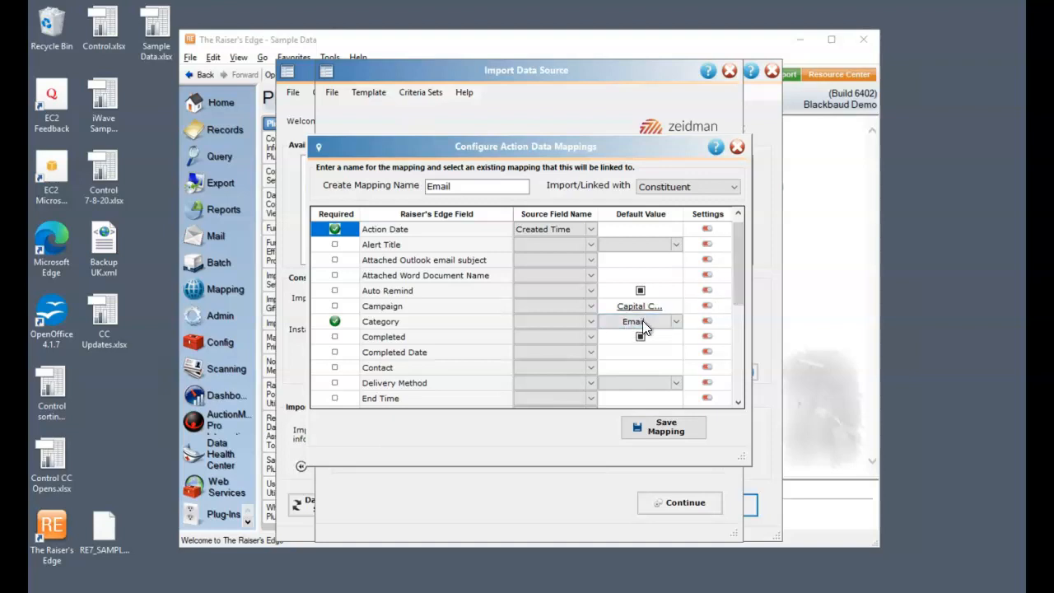
{"action": "left_click", "coordinate": [673, 321]}
{"action": "left_click", "coordinate": [673, 321]}
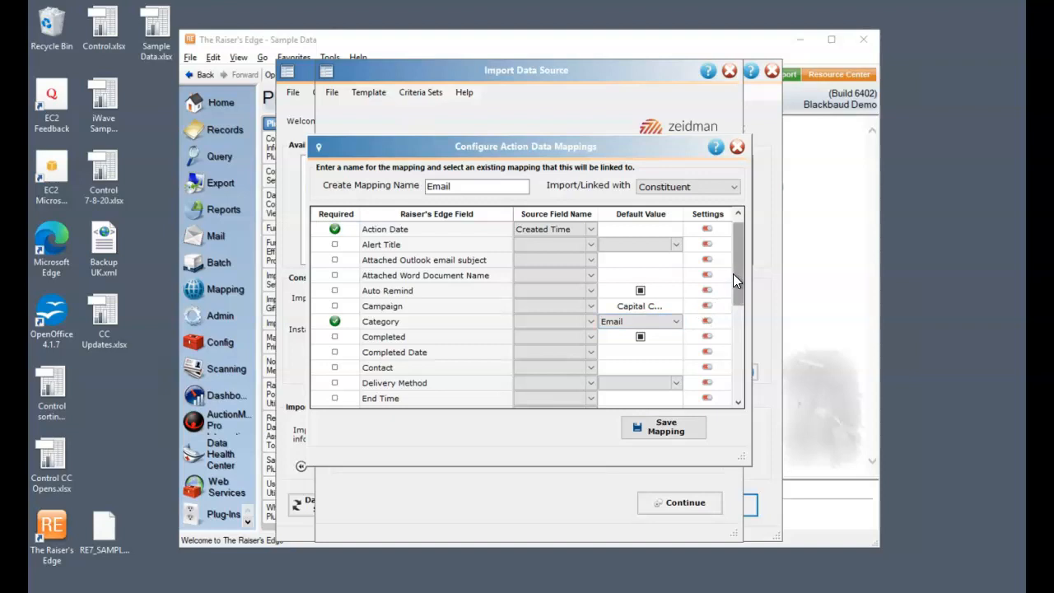
{"action": "left_click_drag", "start_coordinate": [740, 278], "coordinate": [740, 366]}
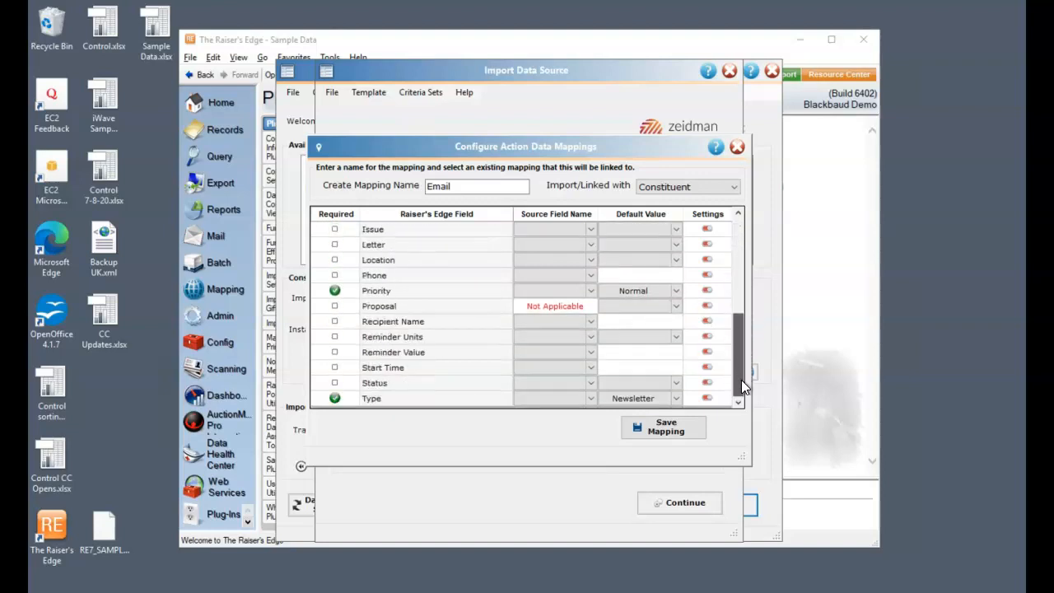
{"action": "left_click_drag", "start_coordinate": [735, 316], "coordinate": [737, 230]}
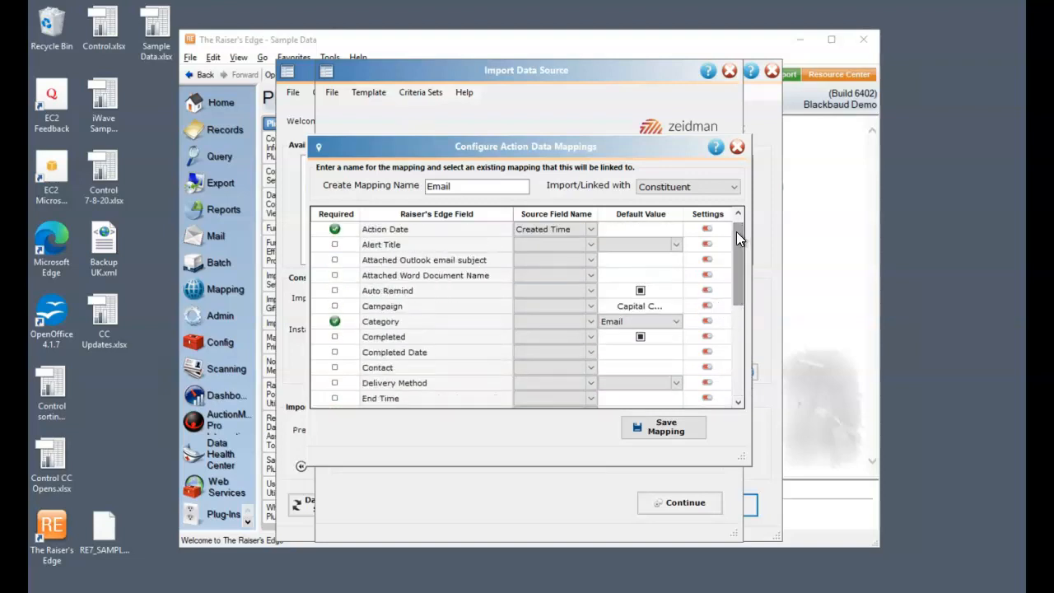
{"action": "left_click", "coordinate": [666, 426]}
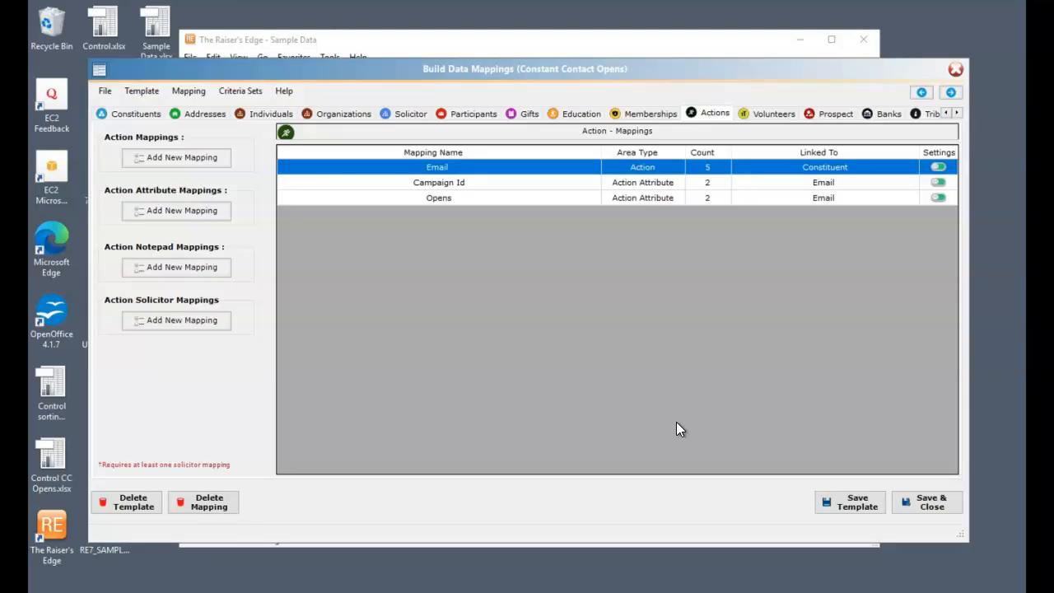
Step: Review the Opens action attribute mapping and the data transformations of its Description field, saving both the field settings and the mapping
{"action": "left_click", "coordinate": [492, 199]}
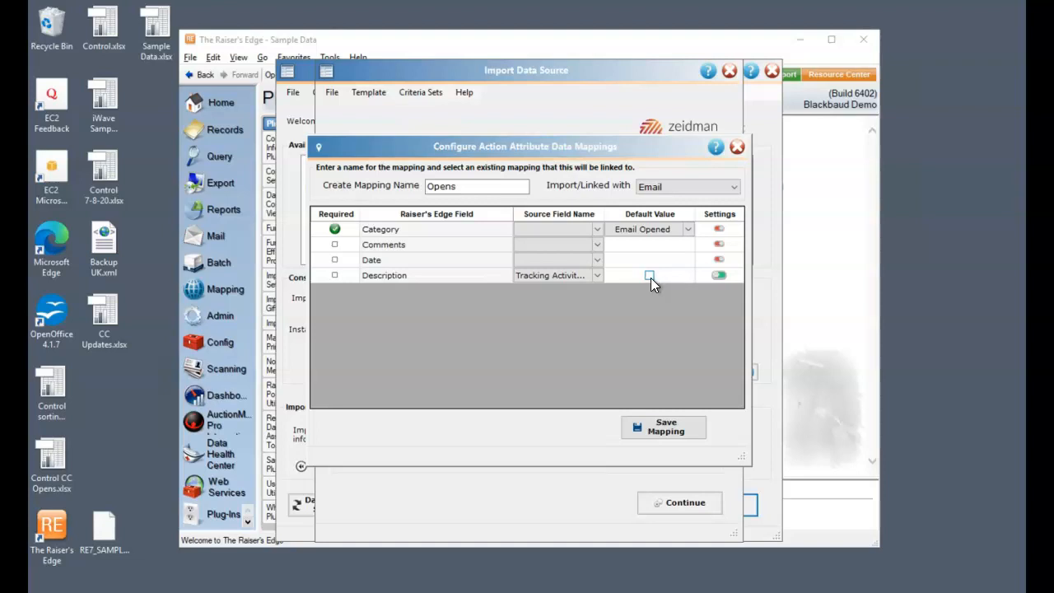
{"action": "left_click", "coordinate": [720, 276]}
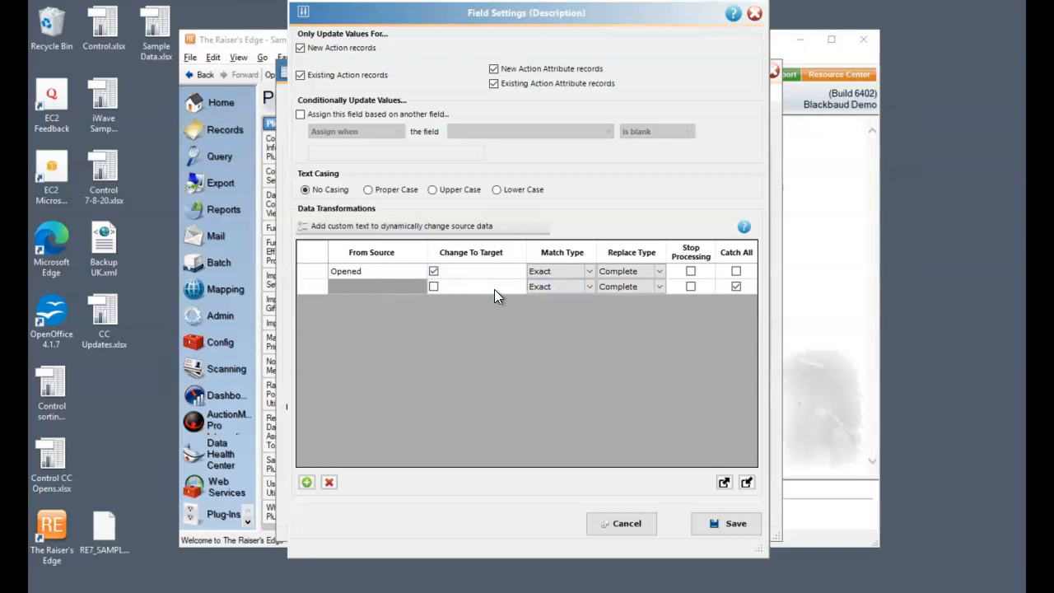
{"action": "left_click", "coordinate": [734, 524]}
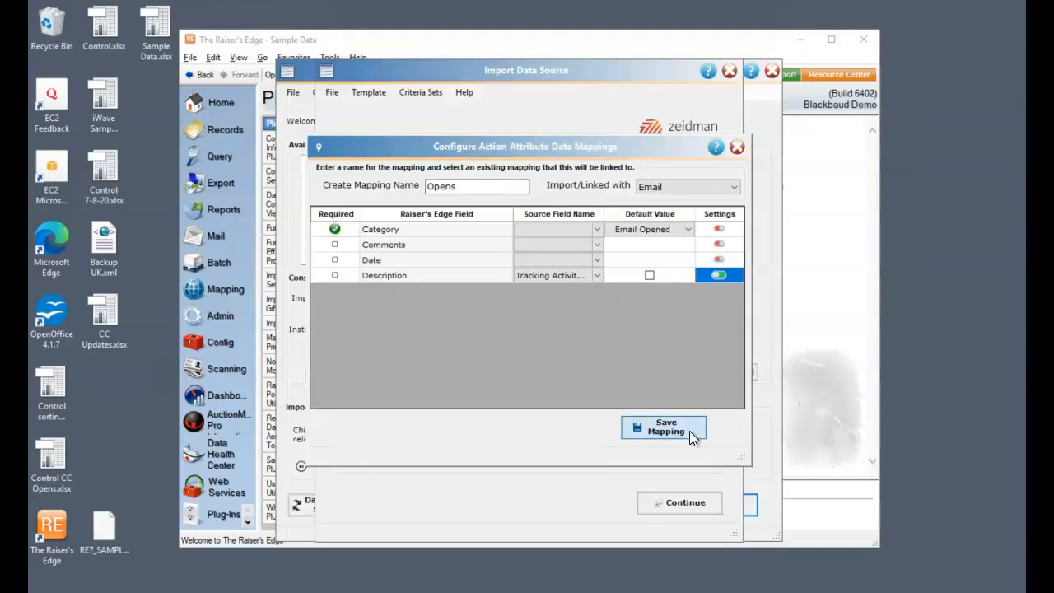
{"action": "left_click", "coordinate": [689, 431]}
Step: Check the Campaign Id action attribute mapping, save it, and save and close the mapping template
{"action": "double_click", "coordinate": [474, 183]}
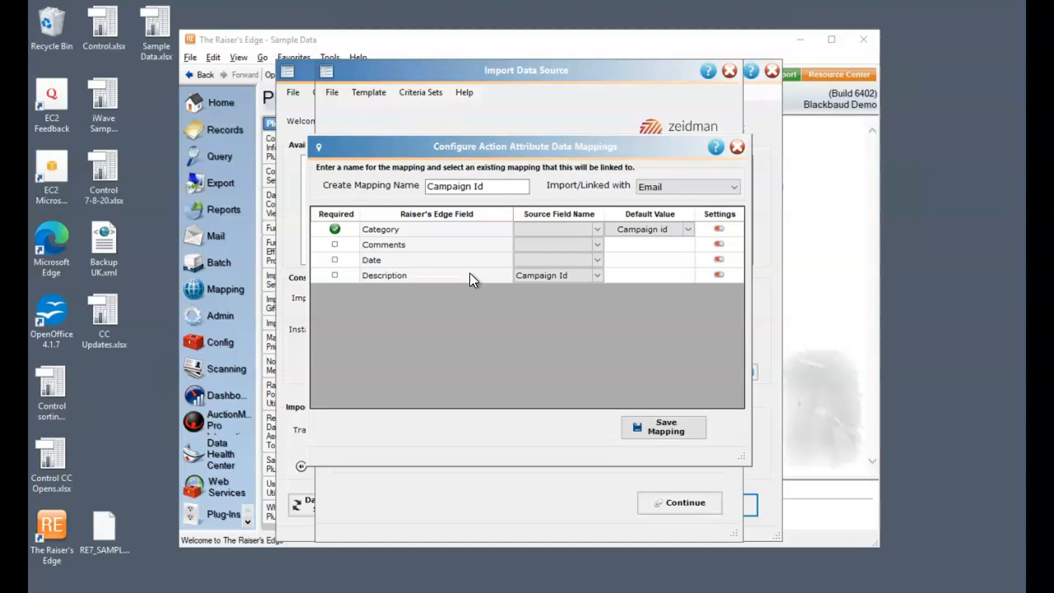
{"action": "left_click", "coordinate": [684, 426]}
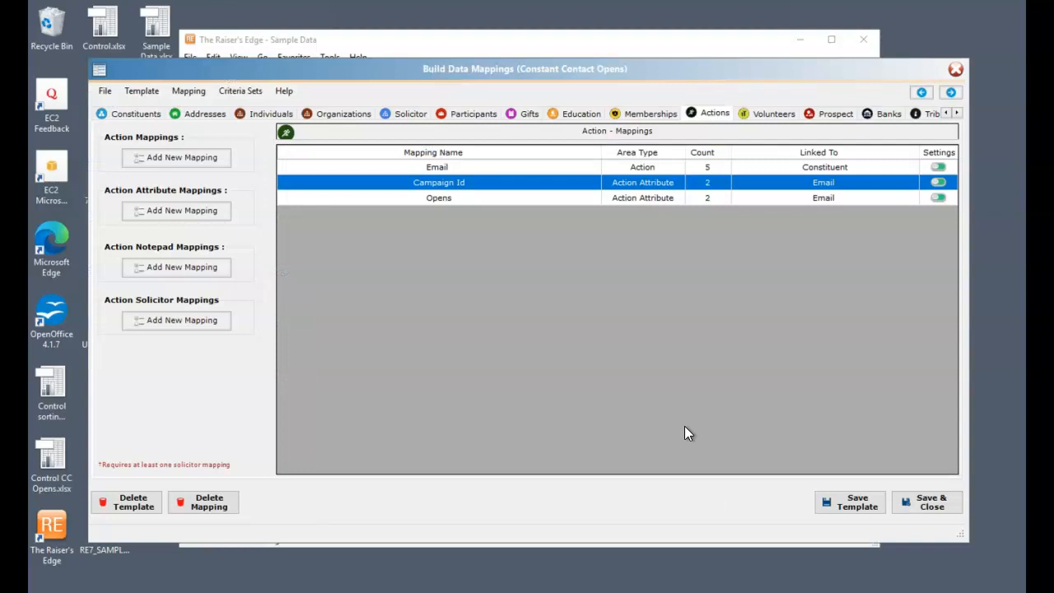
{"action": "left_click", "coordinate": [917, 506]}
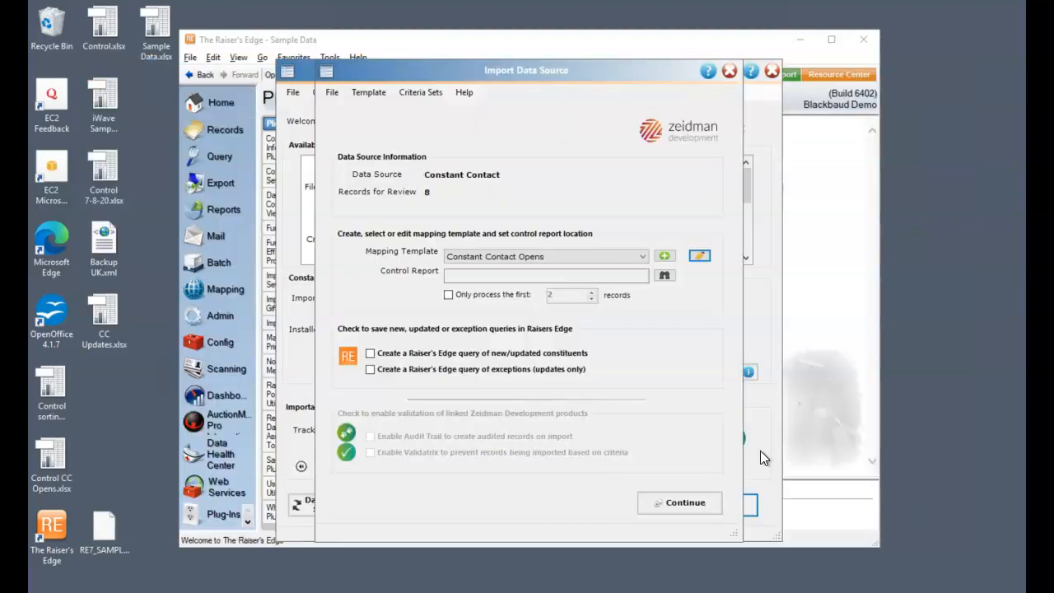
Step: Set the control report to the existing Control CC Opens.xlsx, enable the query of new/updated constituents, and continue to the data review
{"action": "left_click", "coordinate": [667, 272]}
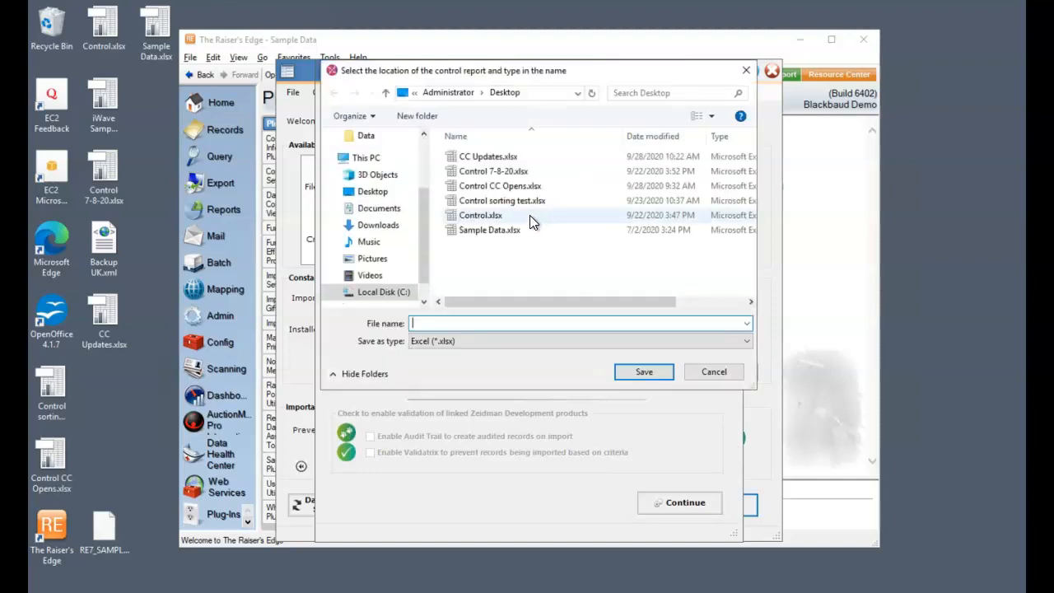
{"action": "left_click", "coordinate": [494, 157]}
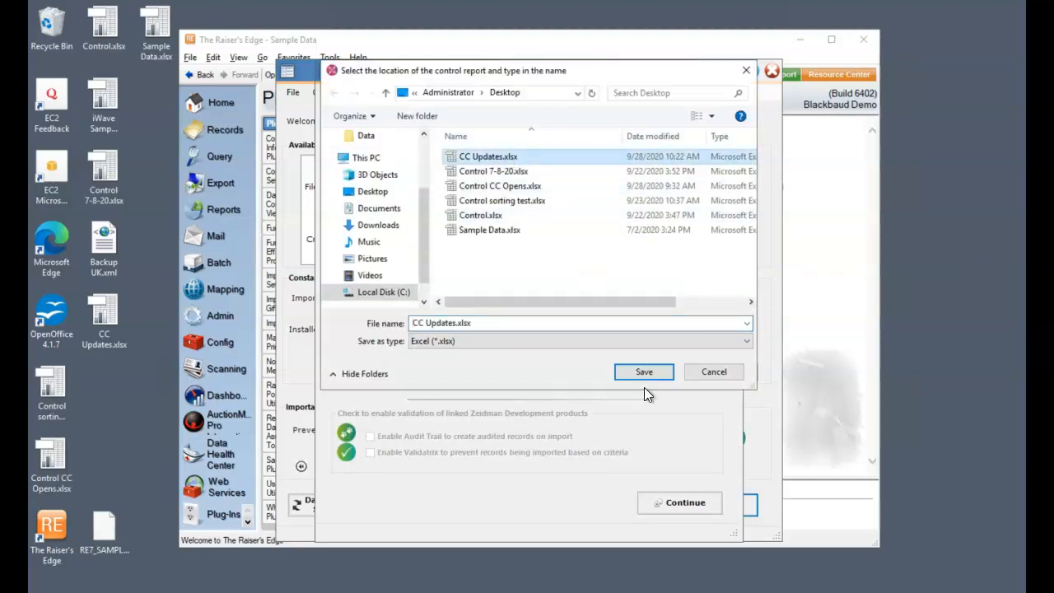
{"action": "left_click", "coordinate": [510, 185]}
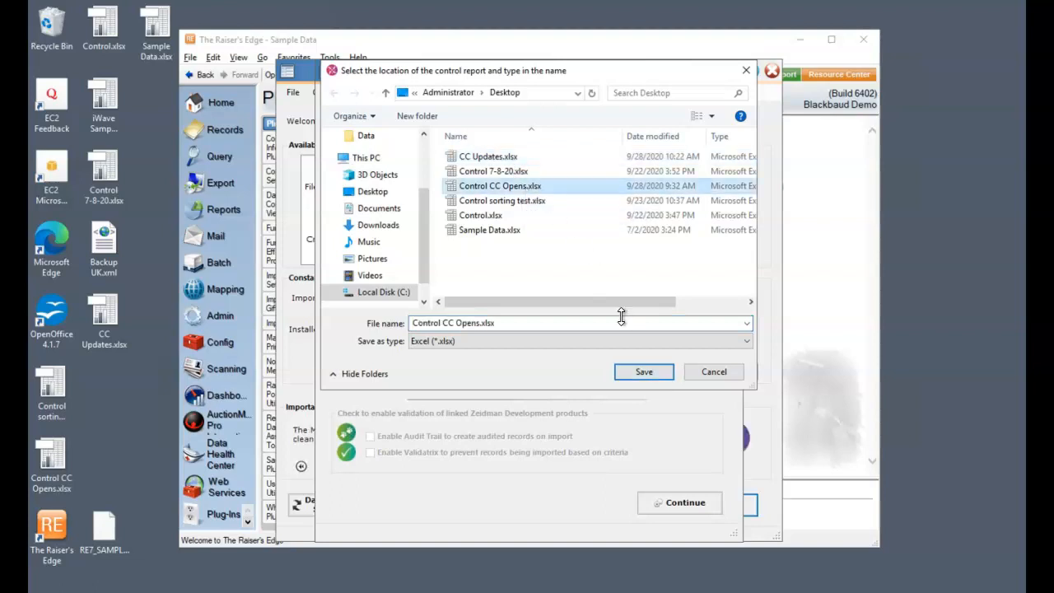
{"action": "left_click", "coordinate": [645, 371]}
{"action": "left_click", "coordinate": [582, 311]}
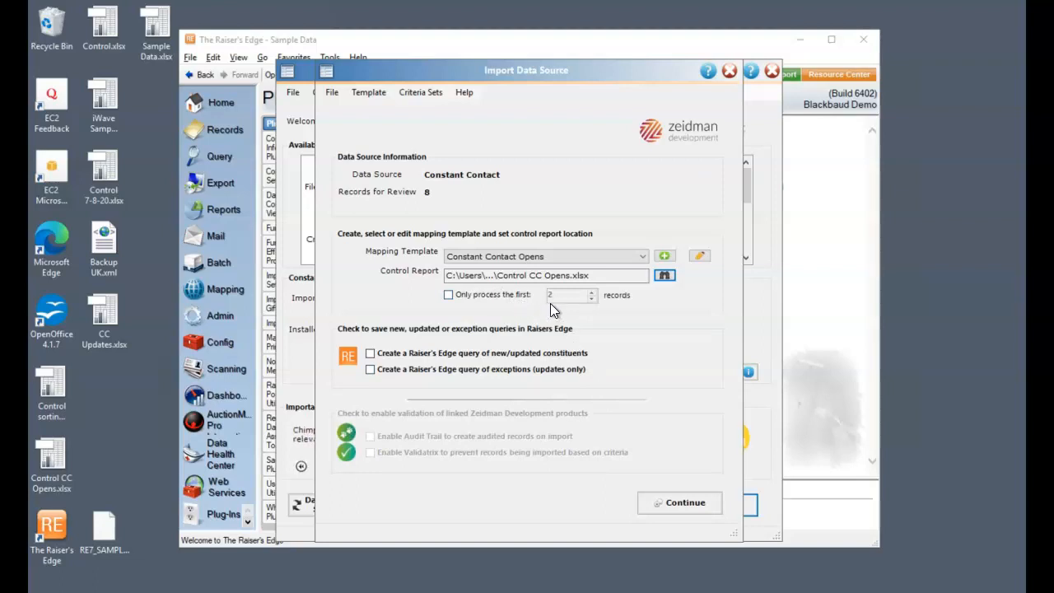
{"action": "left_click", "coordinate": [524, 352]}
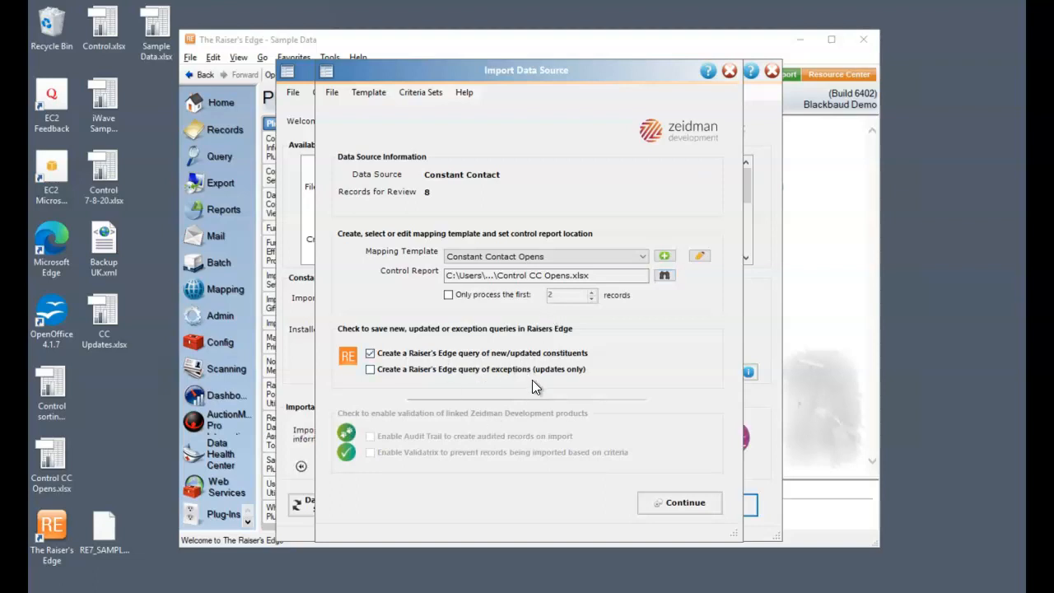
{"action": "left_click", "coordinate": [680, 505]}
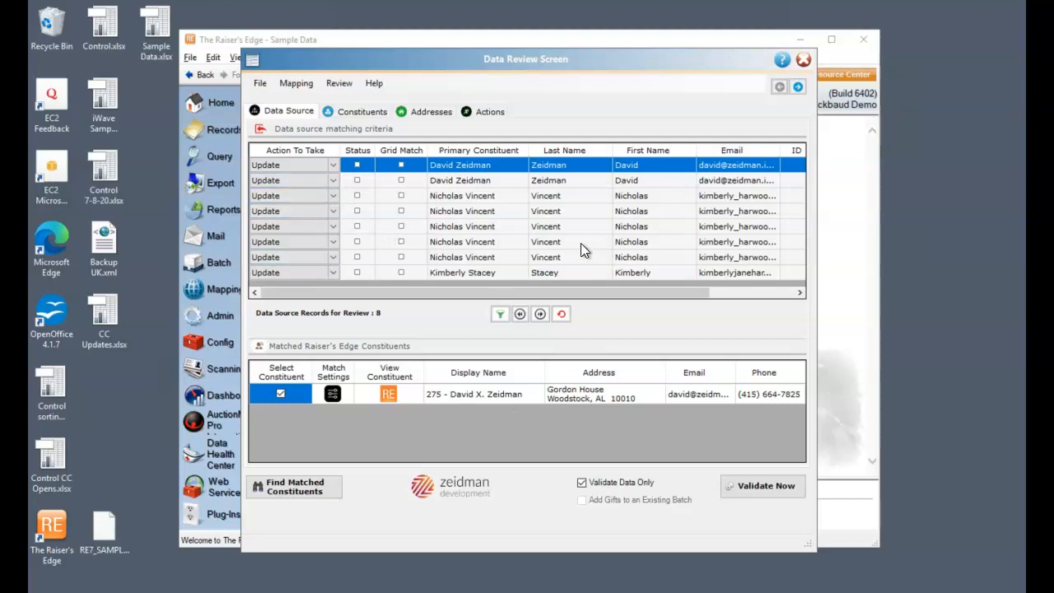
Step: Review the incoming constituent data and the Email, Campaign Id and Opens action mappings
{"action": "left_click", "coordinate": [358, 108]}
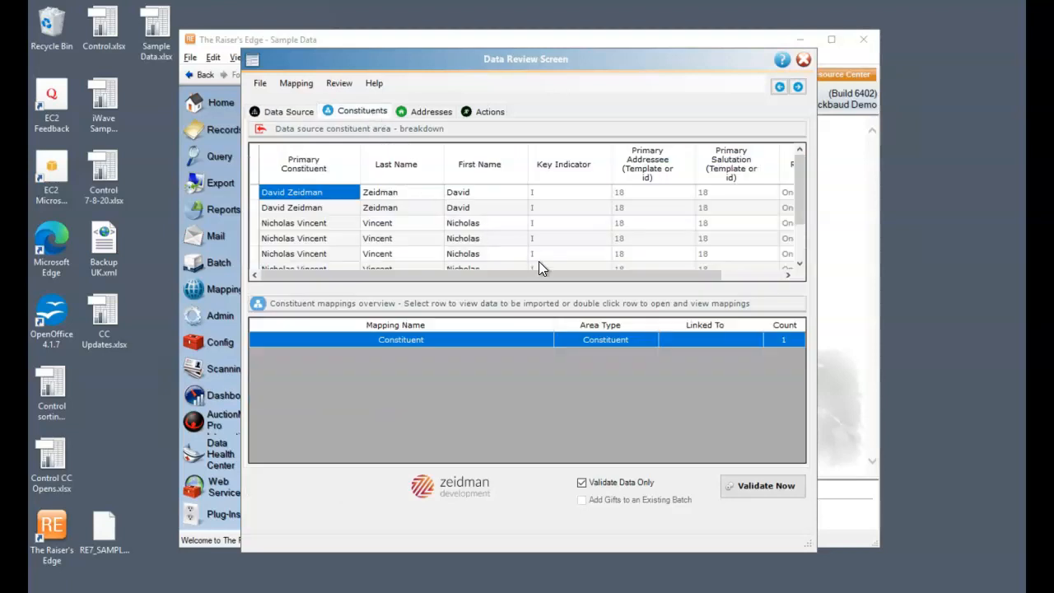
{"action": "left_click", "coordinate": [478, 111]}
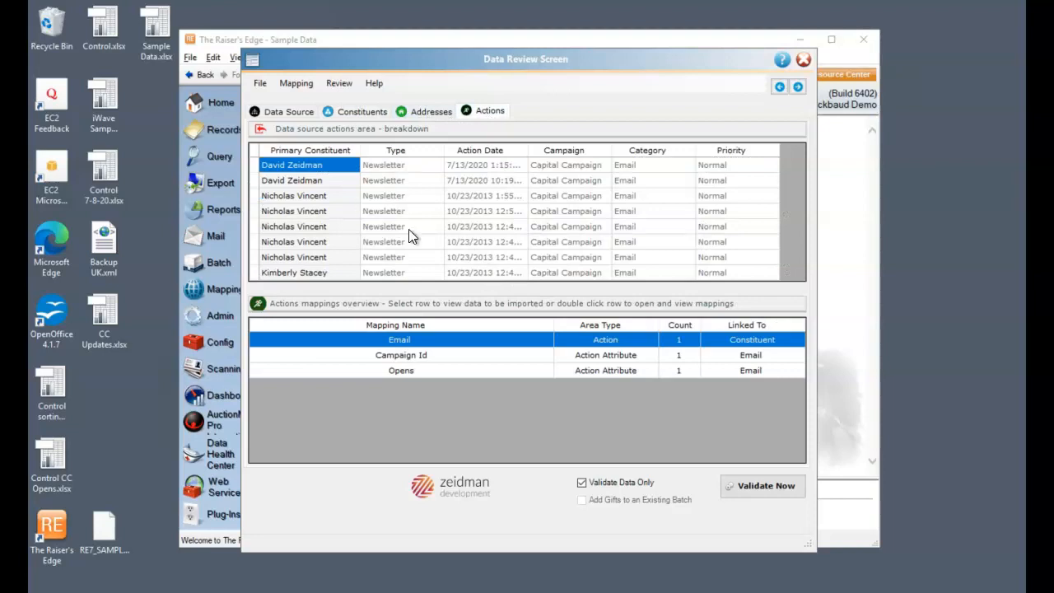
{"action": "left_click", "coordinate": [466, 357]}
{"action": "left_click", "coordinate": [483, 370]}
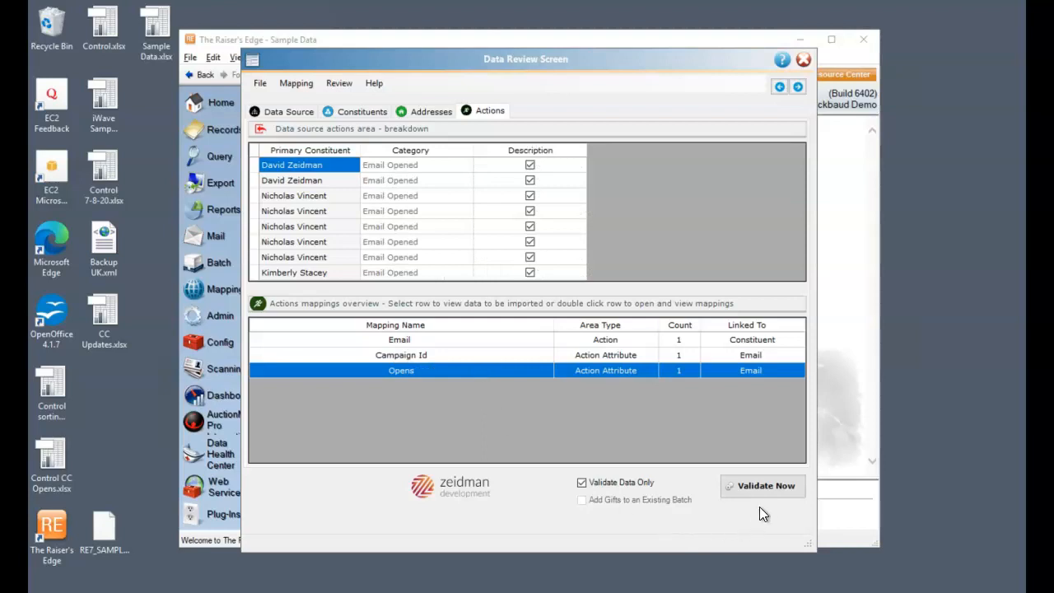
Step: Validate the Constant Contact data from the data source view without importing it, and close the import summary
{"action": "left_click", "coordinate": [289, 111]}
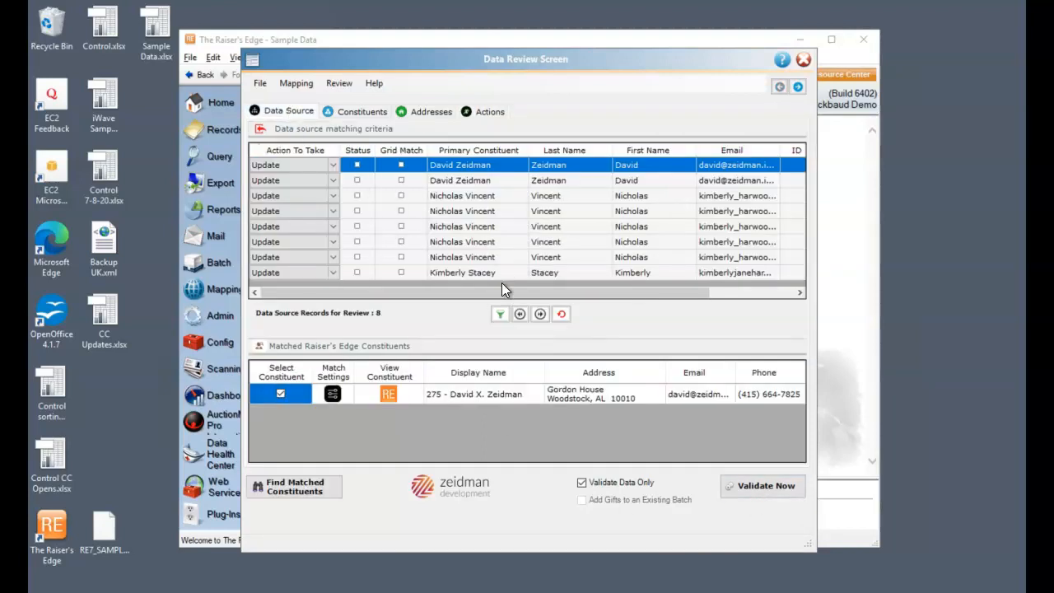
{"action": "left_click", "coordinate": [766, 488]}
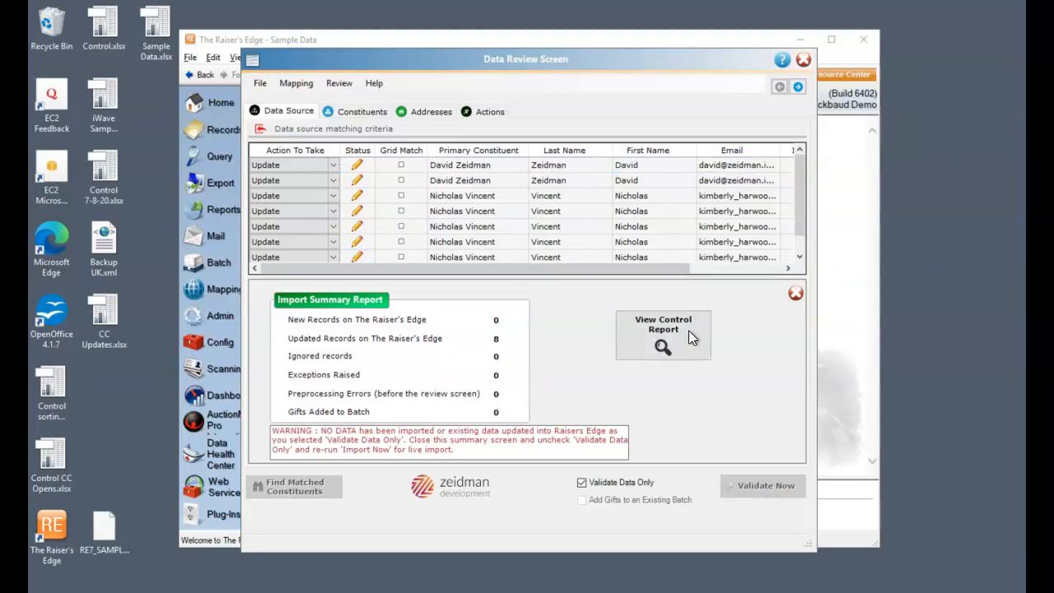
{"action": "left_click", "coordinate": [796, 294]}
Step: Turn off Validate Data Only and run the live import, saving the static query as CC updates and closing the summary
{"action": "left_click", "coordinate": [583, 485]}
{"action": "left_click", "coordinate": [771, 490]}
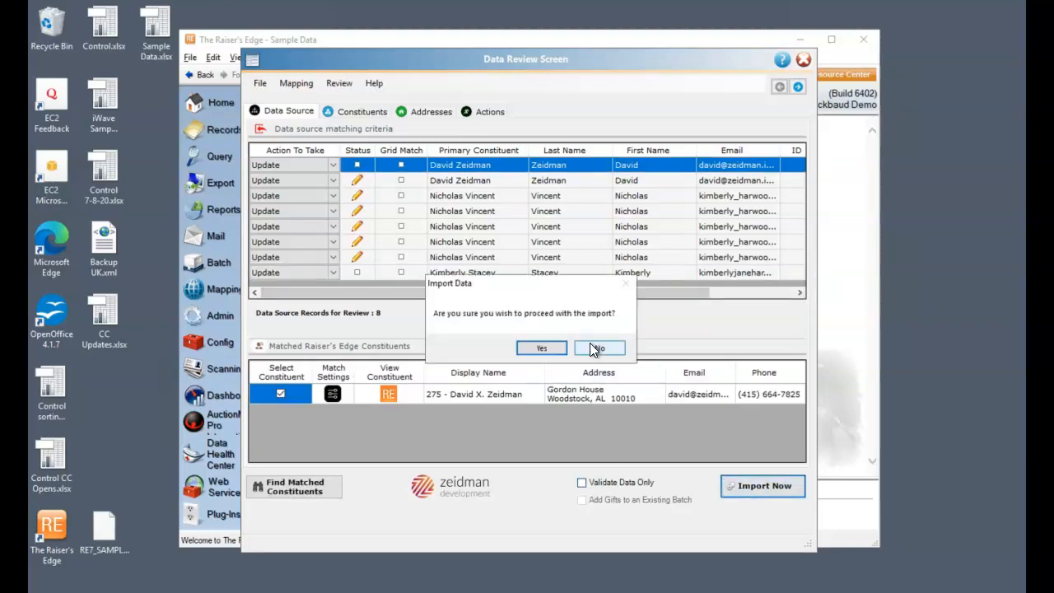
{"action": "left_click", "coordinate": [543, 348]}
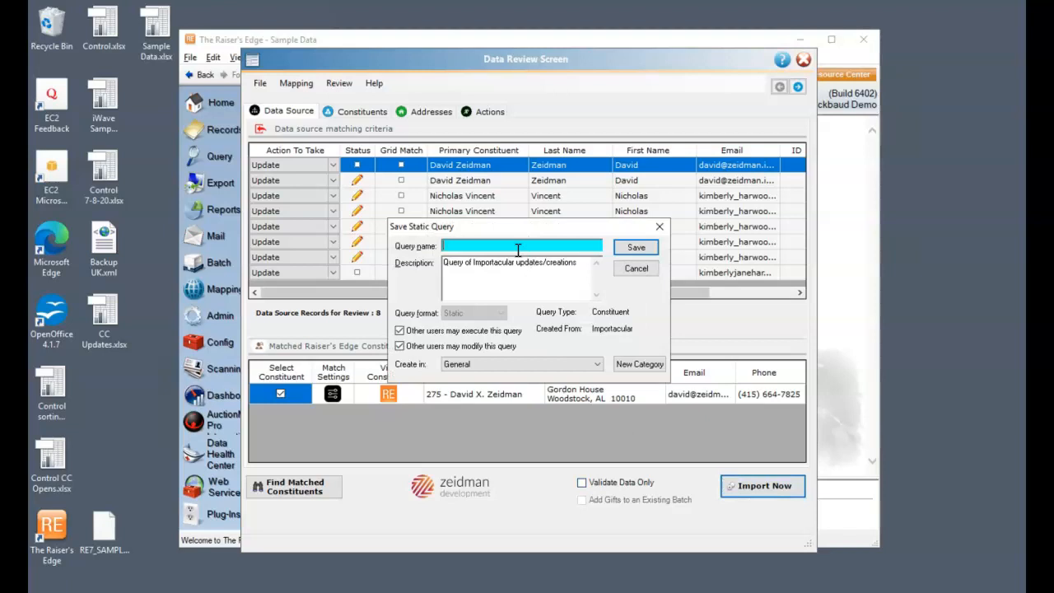
{"action": "type", "text": "CC updates"}
{"action": "left_click", "coordinate": [641, 247]}
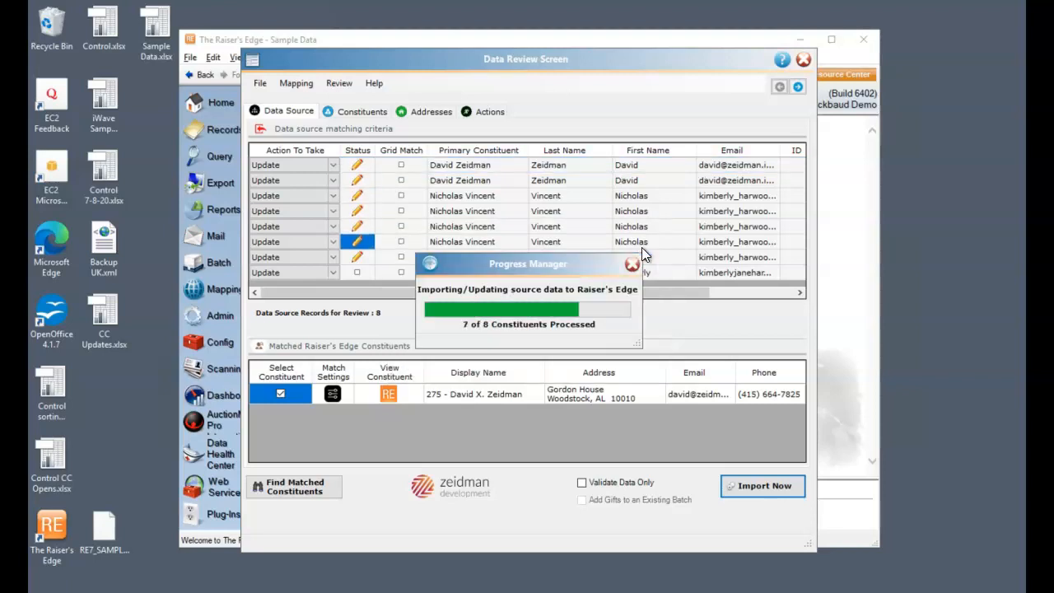
{"action": "left_click", "coordinate": [792, 289]}
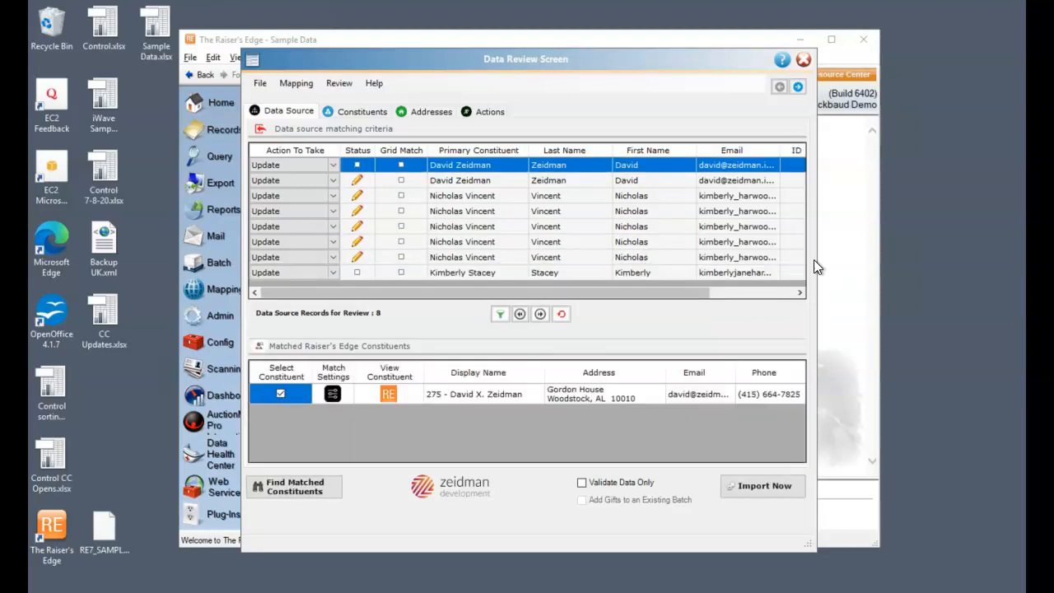
Step: Close the data review, import data source and Importacular windows
{"action": "left_click", "coordinate": [801, 60]}
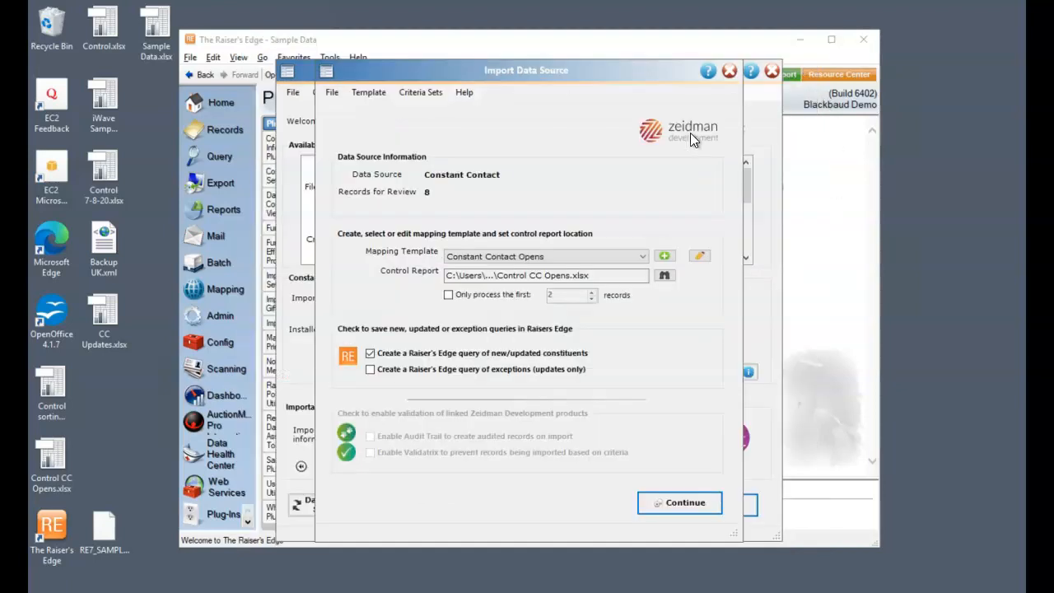
{"action": "left_click", "coordinate": [726, 71]}
{"action": "left_click", "coordinate": [772, 72]}
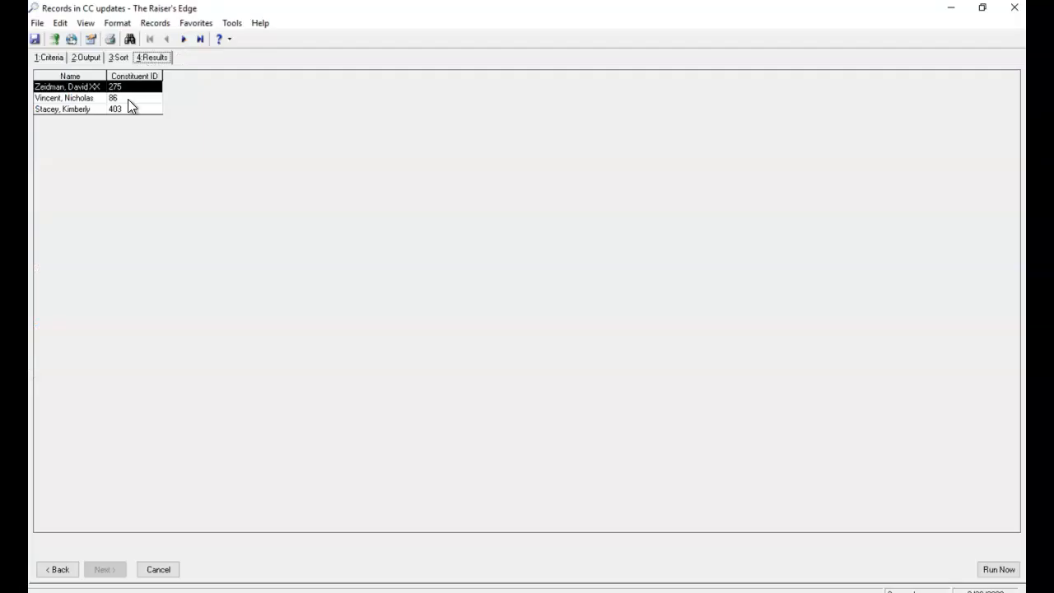
Step: Check the newsletter email action and its attributes on the third constituent in the CC updates query, and close the records and query
{"action": "double_click", "coordinate": [84, 109]}
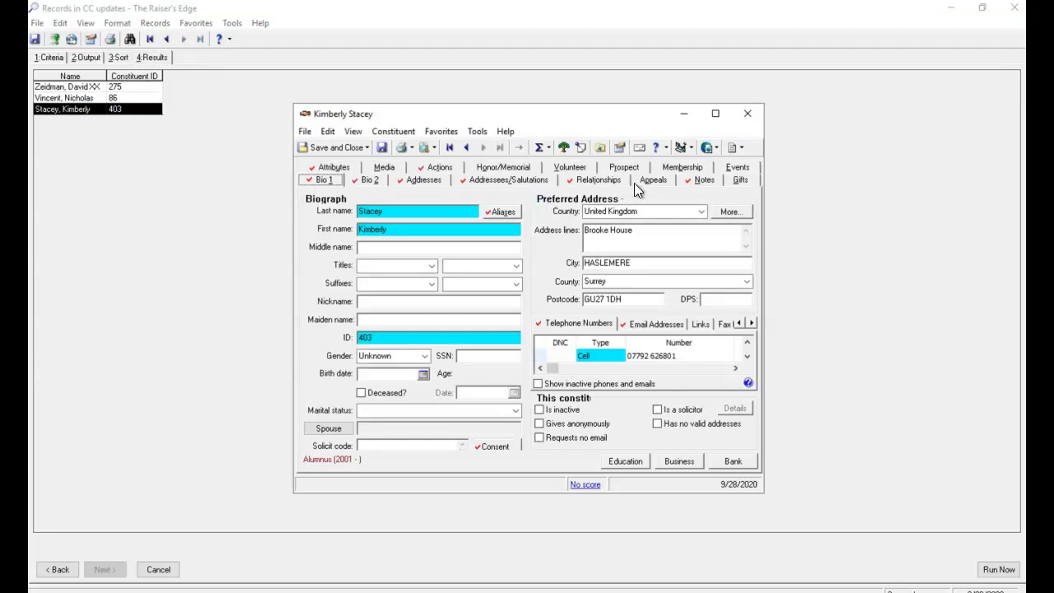
{"action": "left_click", "coordinate": [438, 167]}
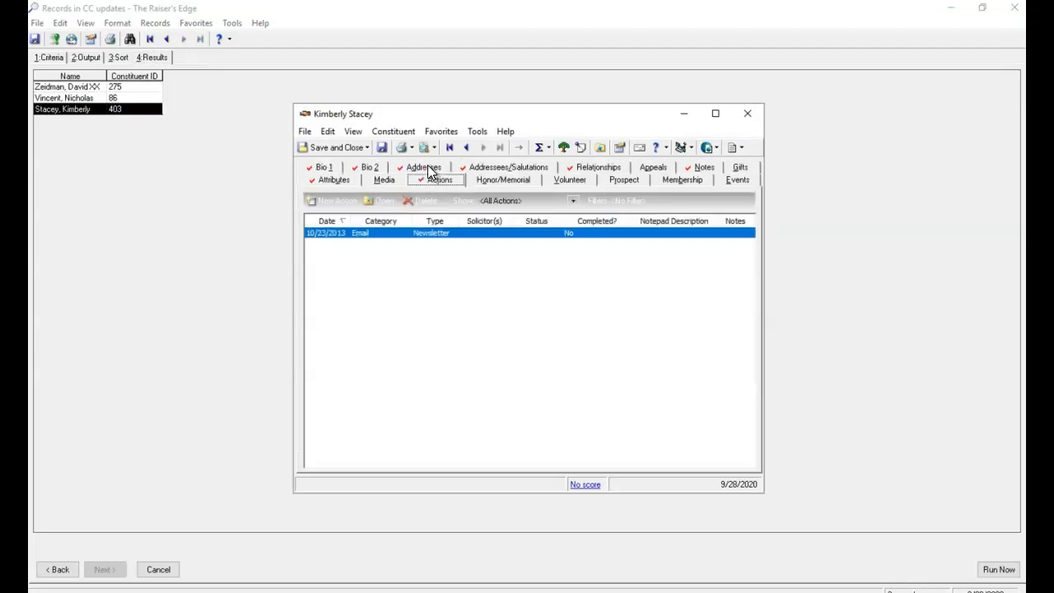
{"action": "double_click", "coordinate": [451, 235]}
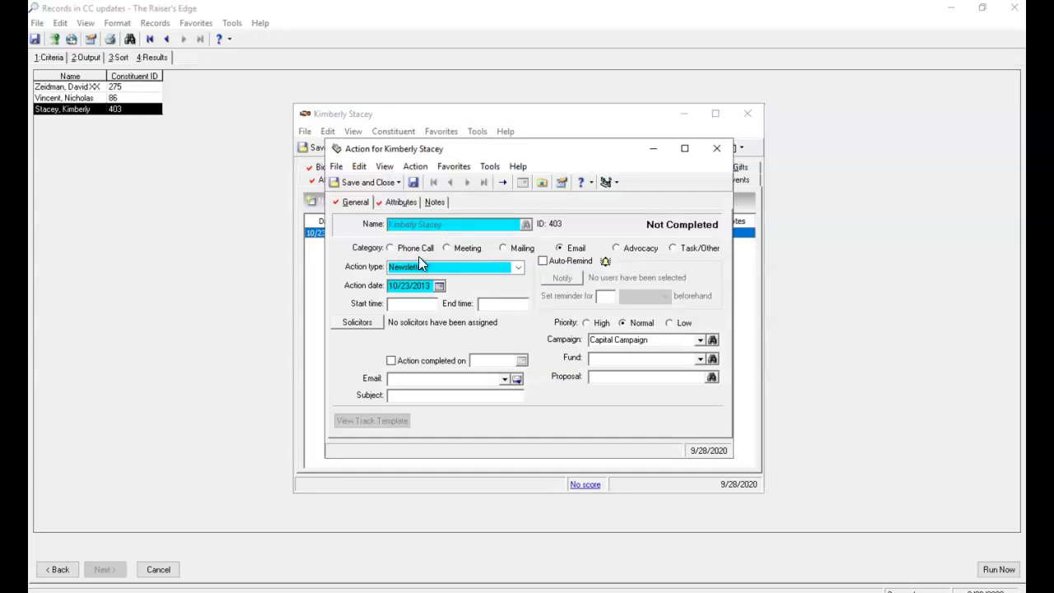
{"action": "left_click", "coordinate": [394, 204]}
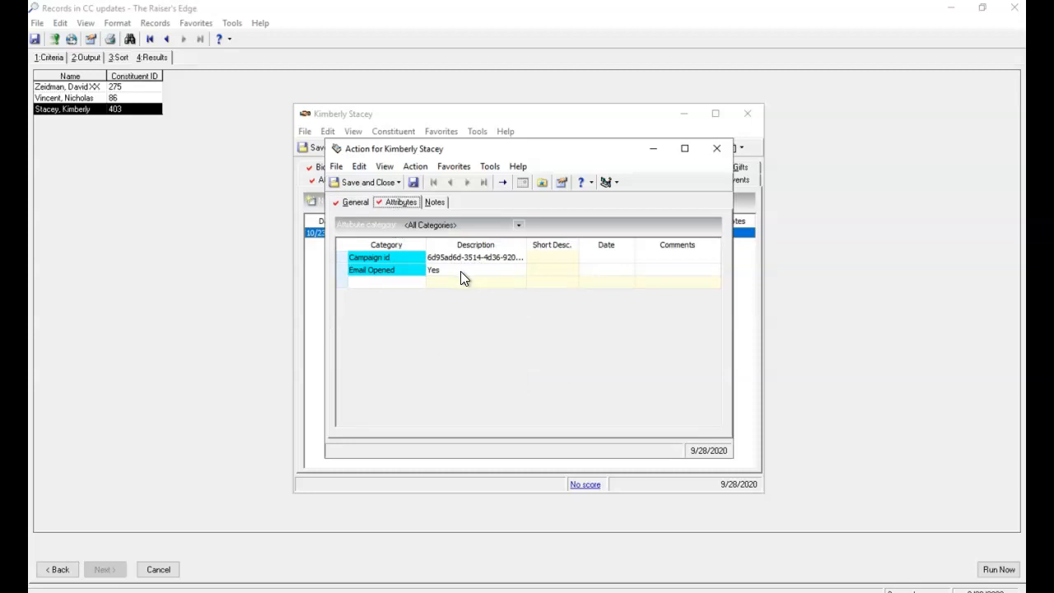
{"action": "left_click", "coordinate": [717, 150]}
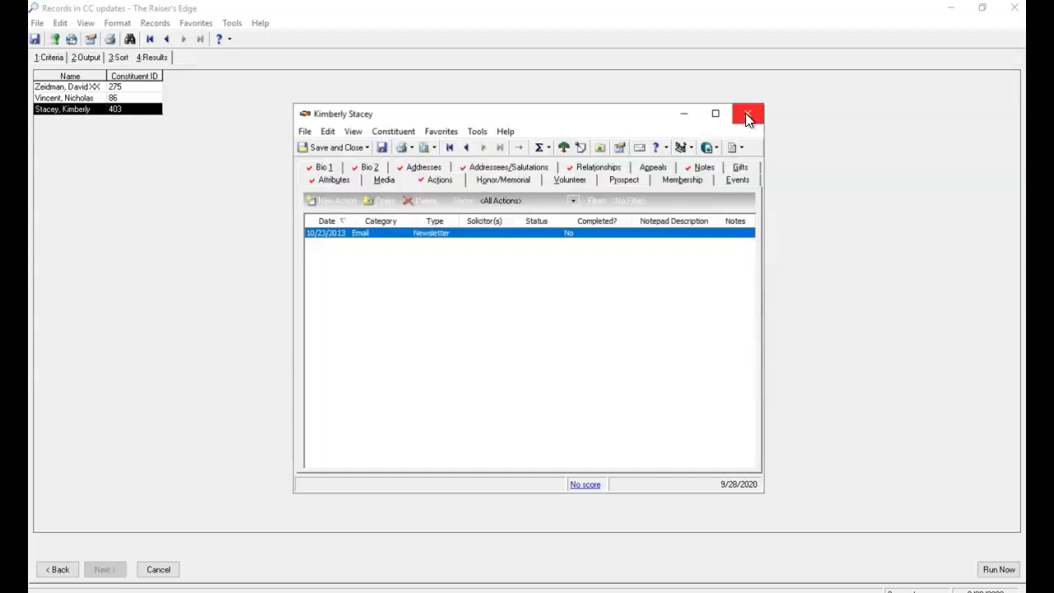
{"action": "left_click", "coordinate": [748, 115]}
{"action": "left_click", "coordinate": [1014, 10]}
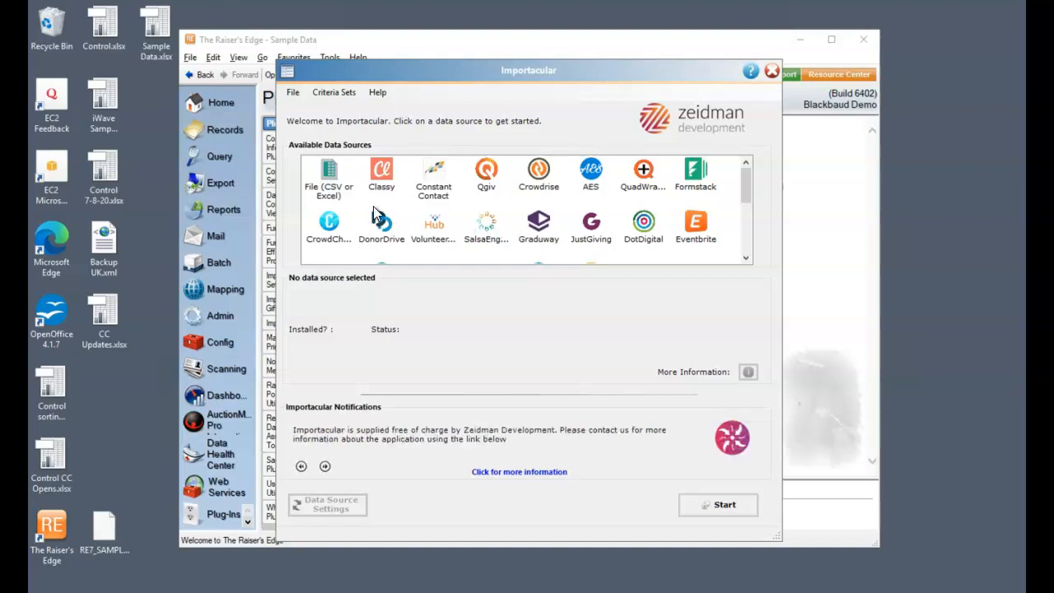
Step: Start a Constant Contact import of Marias List with status All, setting the year of the changes-made-since date to 2000
{"action": "left_click", "coordinate": [434, 171]}
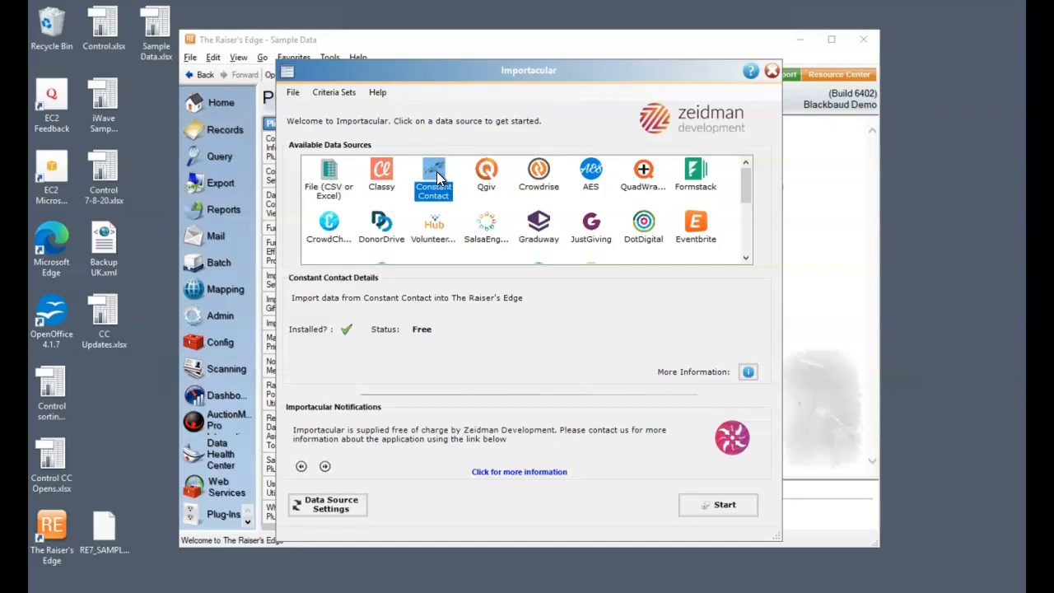
{"action": "left_click", "coordinate": [744, 504]}
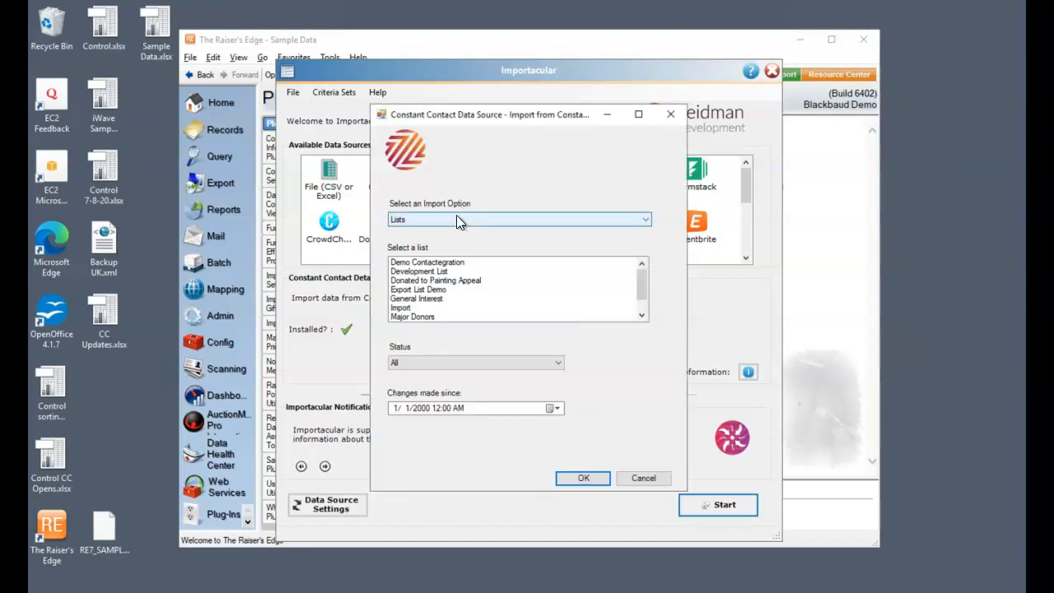
{"action": "left_click_drag", "start_coordinate": [642, 286], "coordinate": [640, 314]}
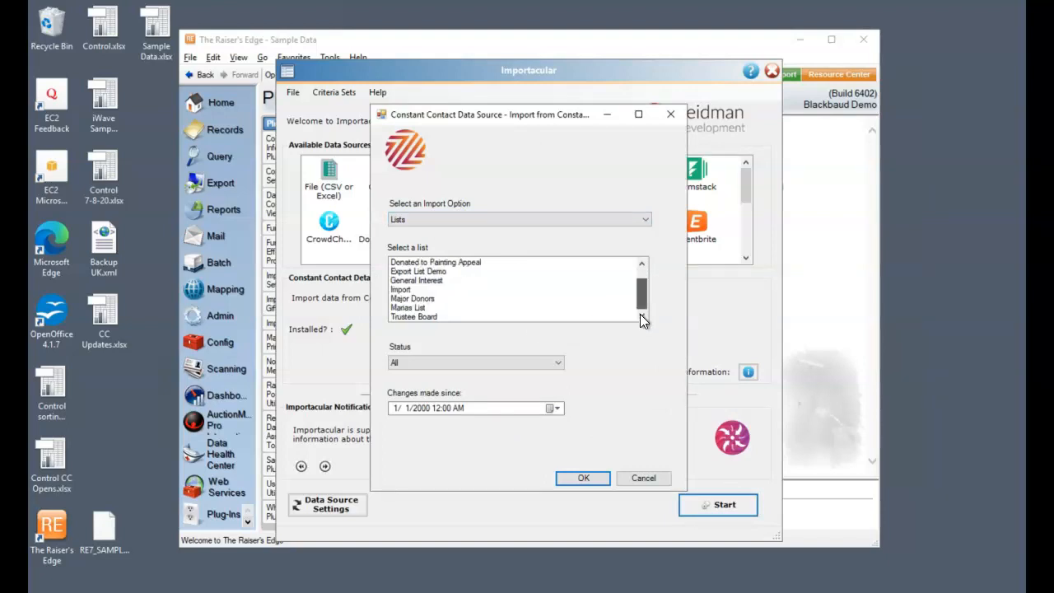
{"action": "left_click", "coordinate": [414, 307]}
{"action": "left_click", "coordinate": [482, 362]}
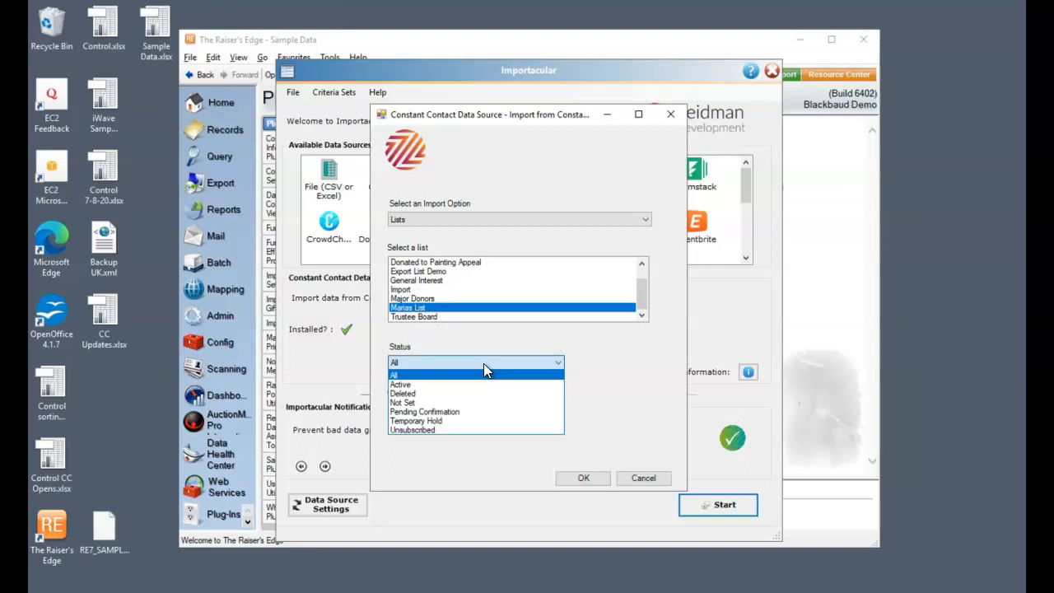
{"action": "left_click", "coordinate": [486, 363]}
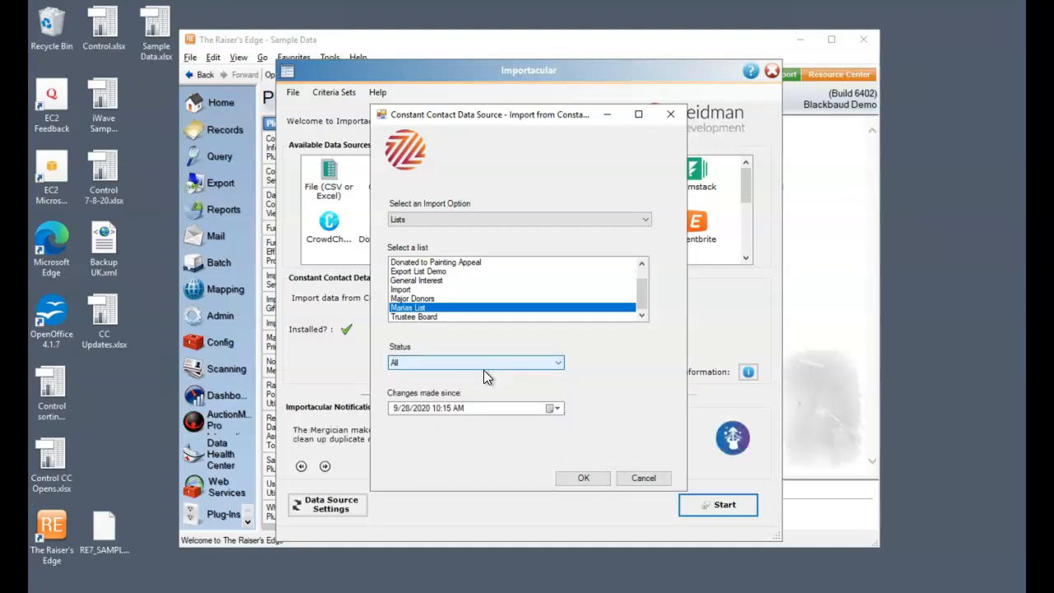
{"action": "left_click", "coordinate": [427, 409]}
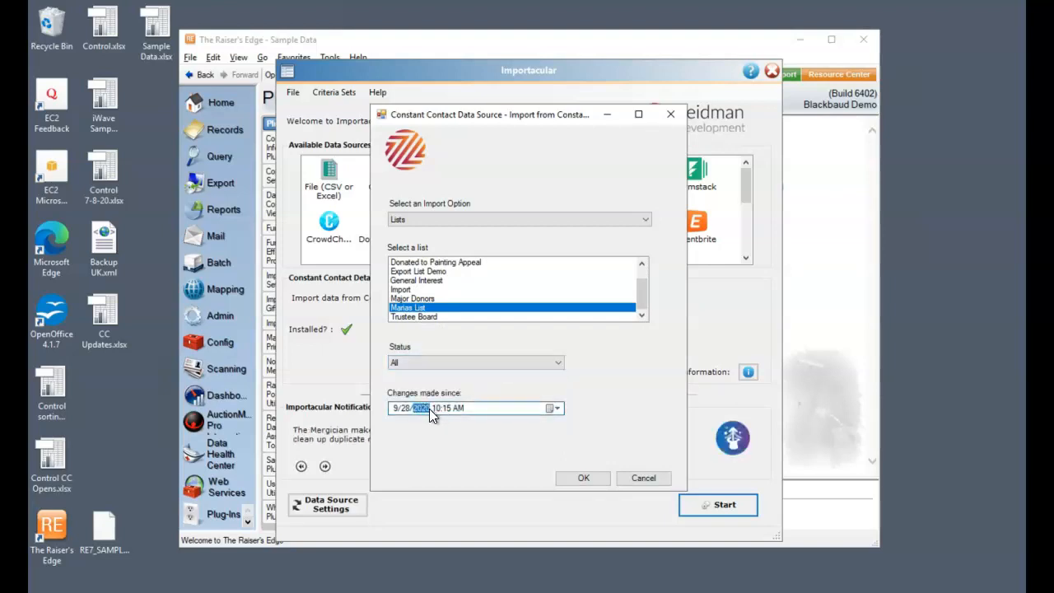
{"action": "type", "text": "200"}
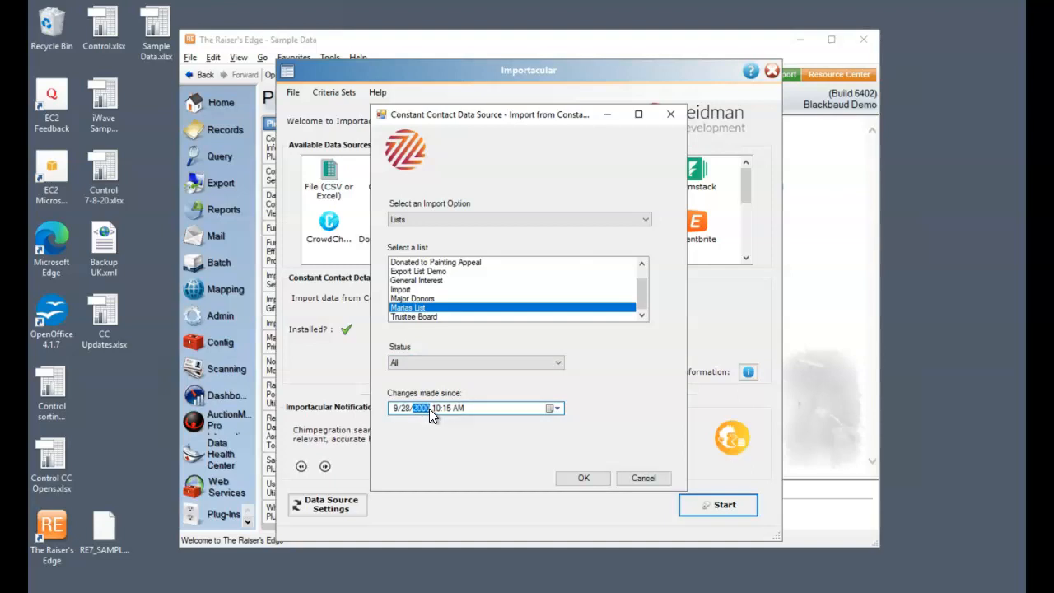
{"action": "left_click", "coordinate": [592, 478]}
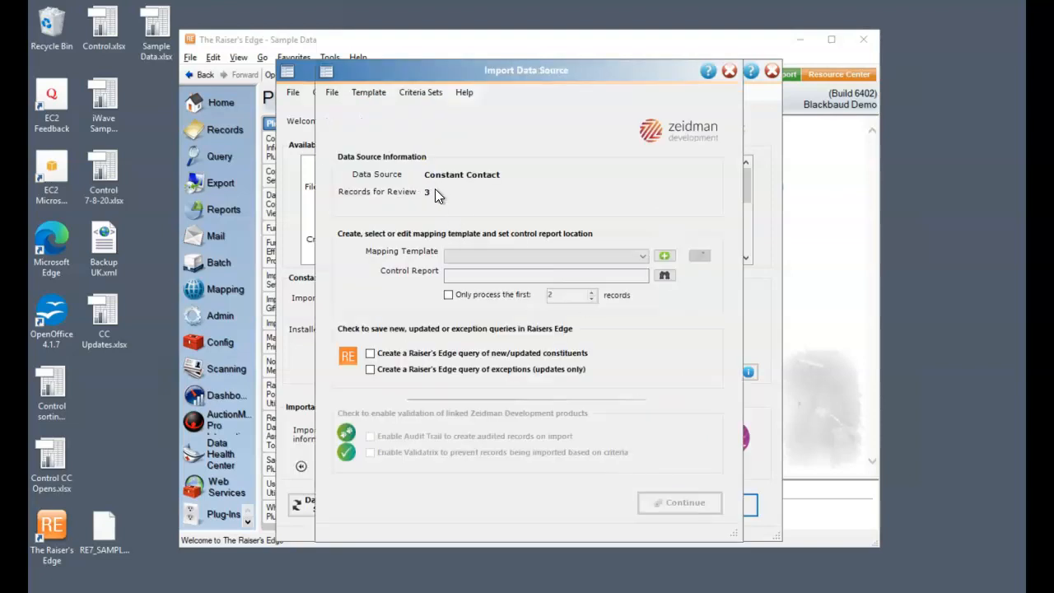
Step: Choose the Constant Contact mapping template for this import and open it for editing
{"action": "left_click", "coordinate": [642, 255]}
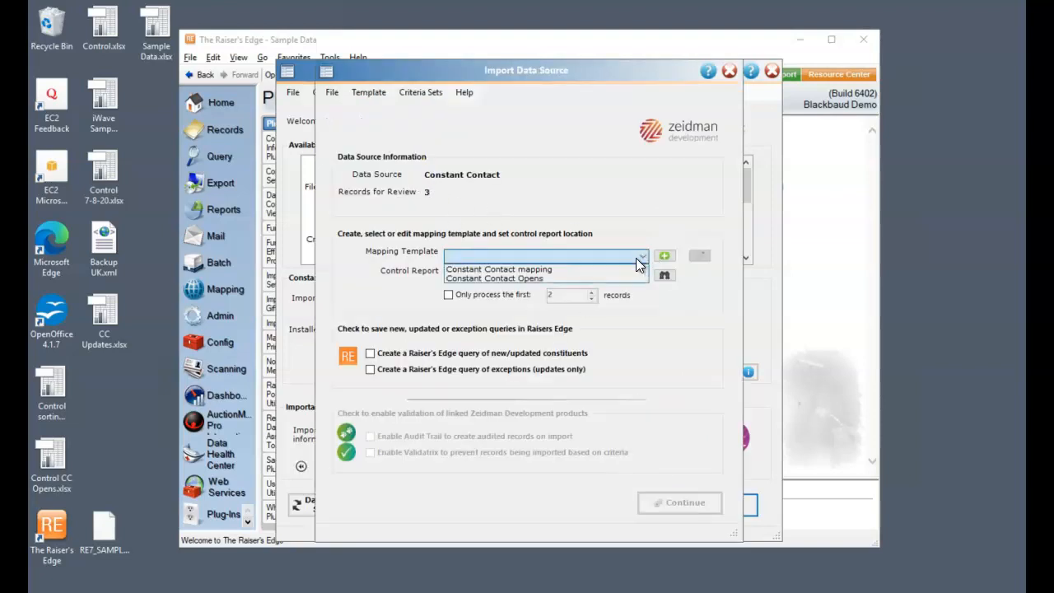
{"action": "left_click", "coordinate": [597, 270]}
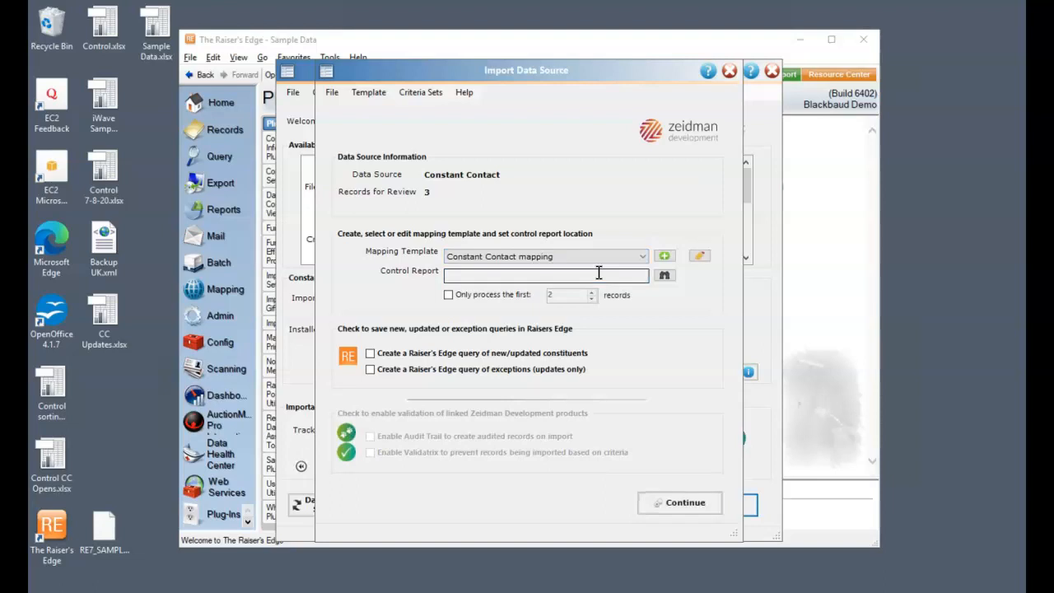
{"action": "left_click", "coordinate": [699, 258]}
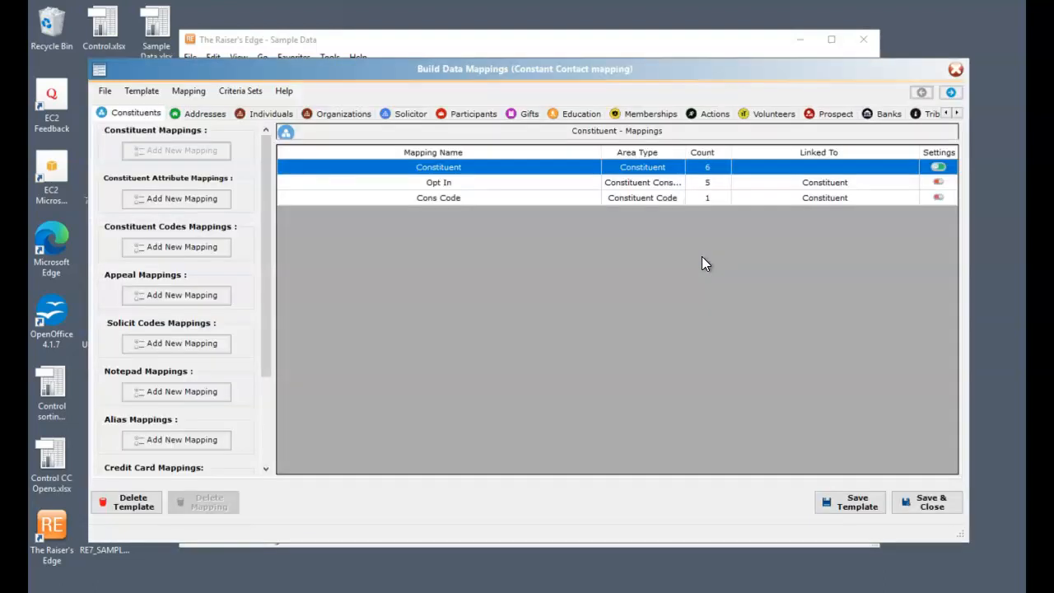
Step: Review the source fields and default values of the Constituent mapping and save the mapping
{"action": "double_click", "coordinate": [524, 167]}
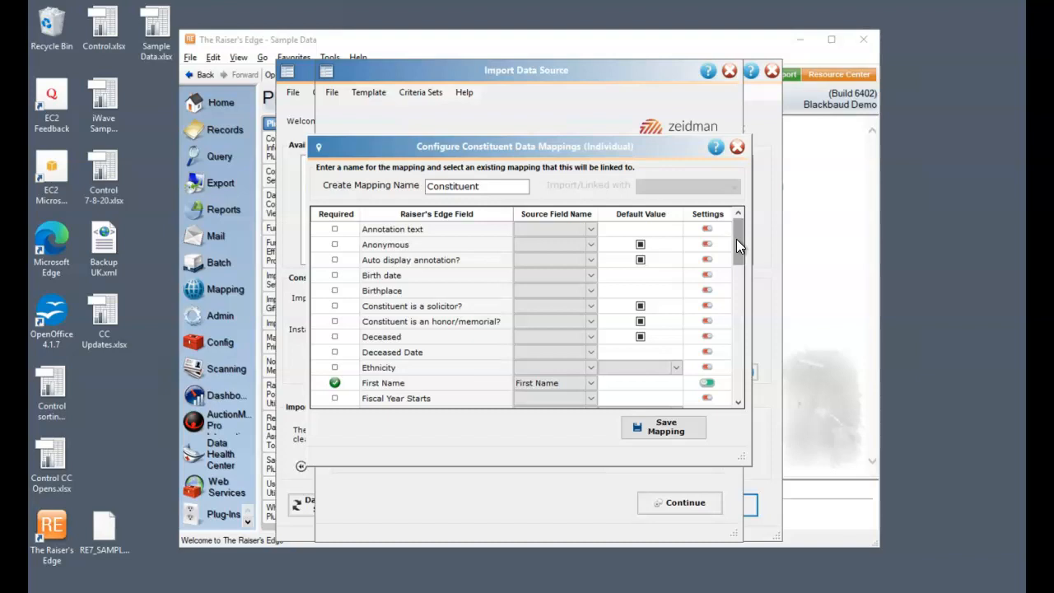
{"action": "left_click_drag", "start_coordinate": [736, 241], "coordinate": [732, 355]}
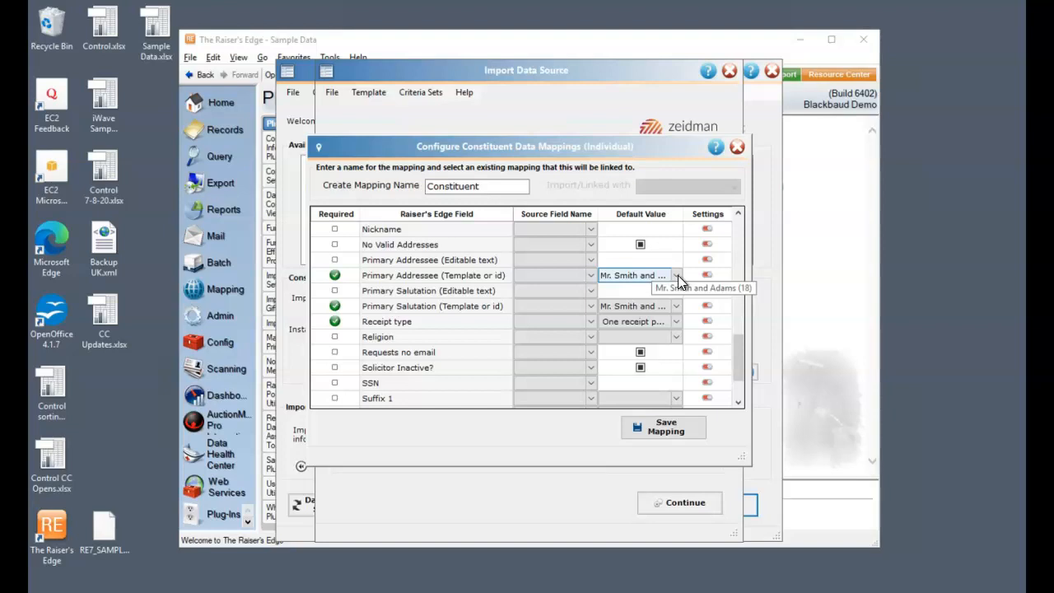
{"action": "left_click", "coordinate": [686, 427]}
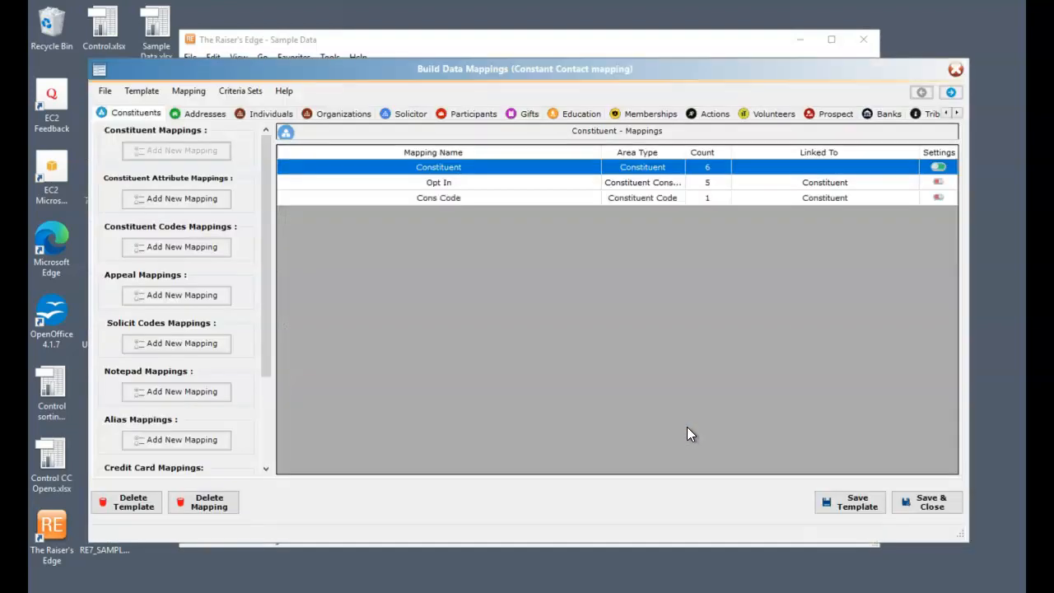
Step: Review the Cons Code and Opt In mappings and the list of address mappings, and save and close the template
{"action": "double_click", "coordinate": [492, 198]}
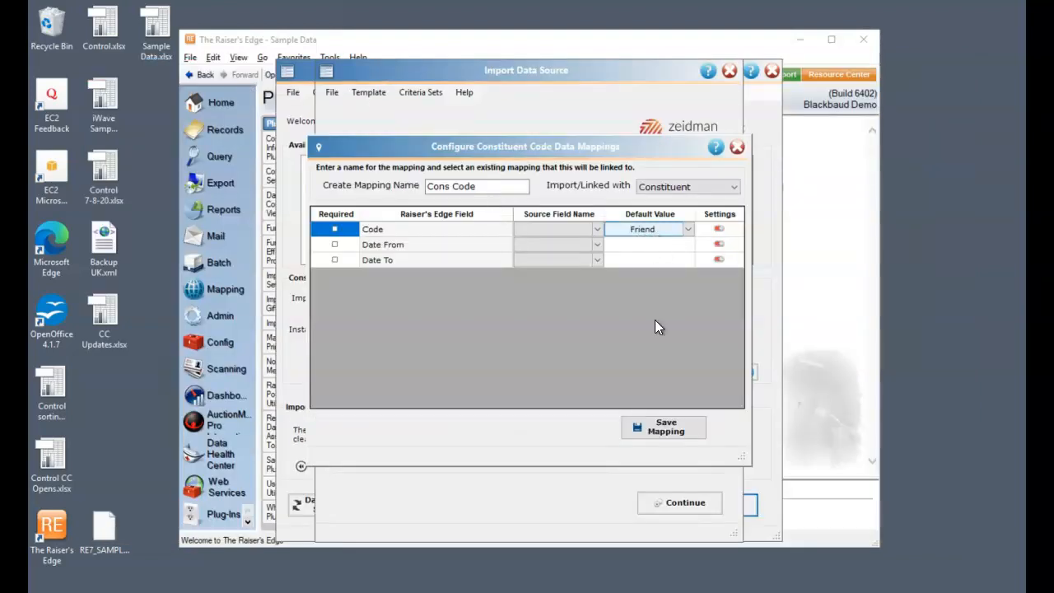
{"action": "left_click", "coordinate": [683, 431]}
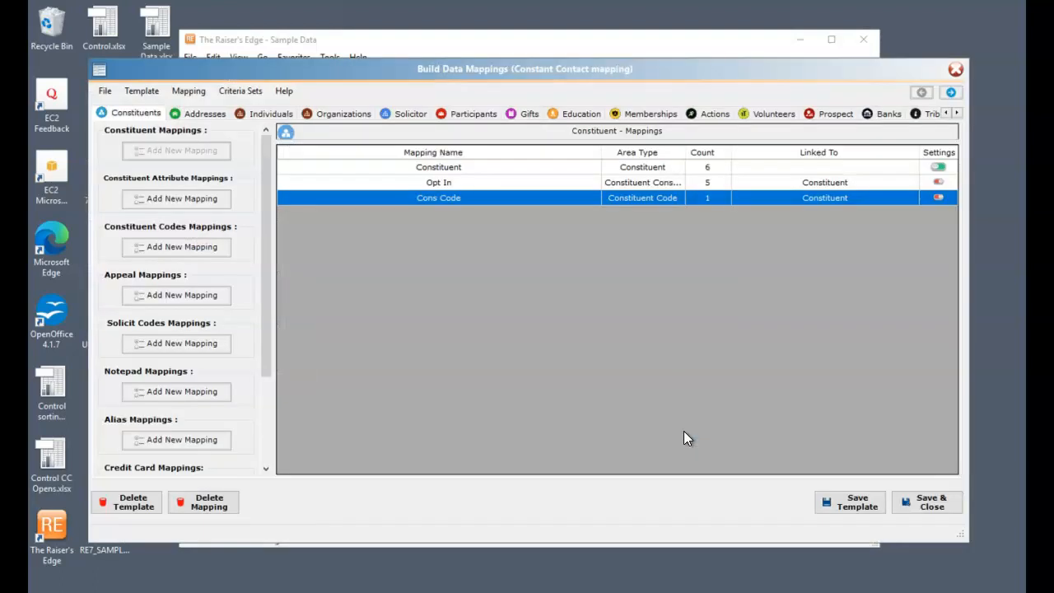
{"action": "double_click", "coordinate": [512, 182]}
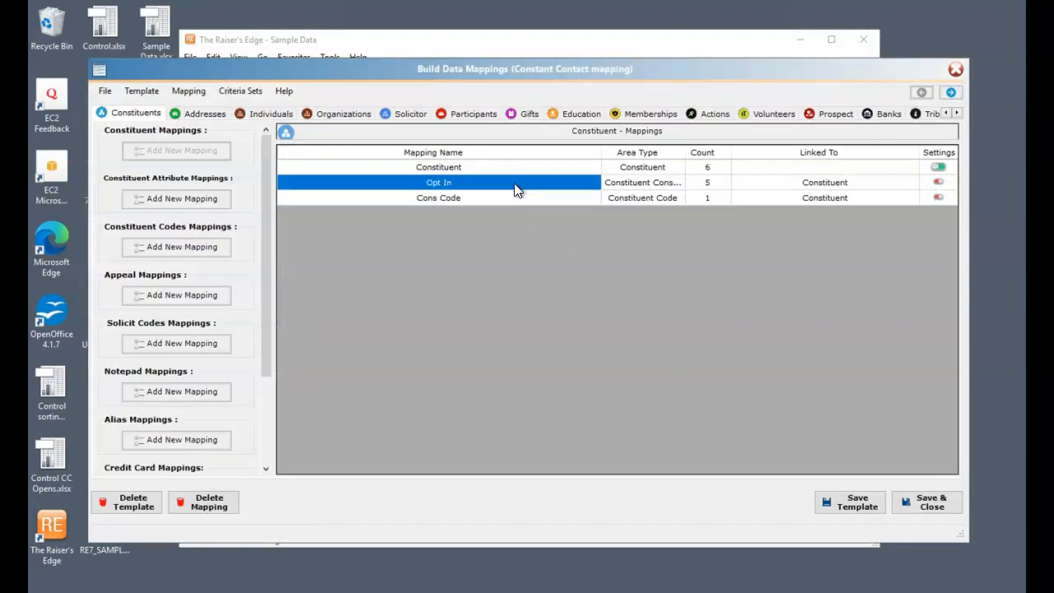
{"action": "left_click", "coordinate": [571, 278]}
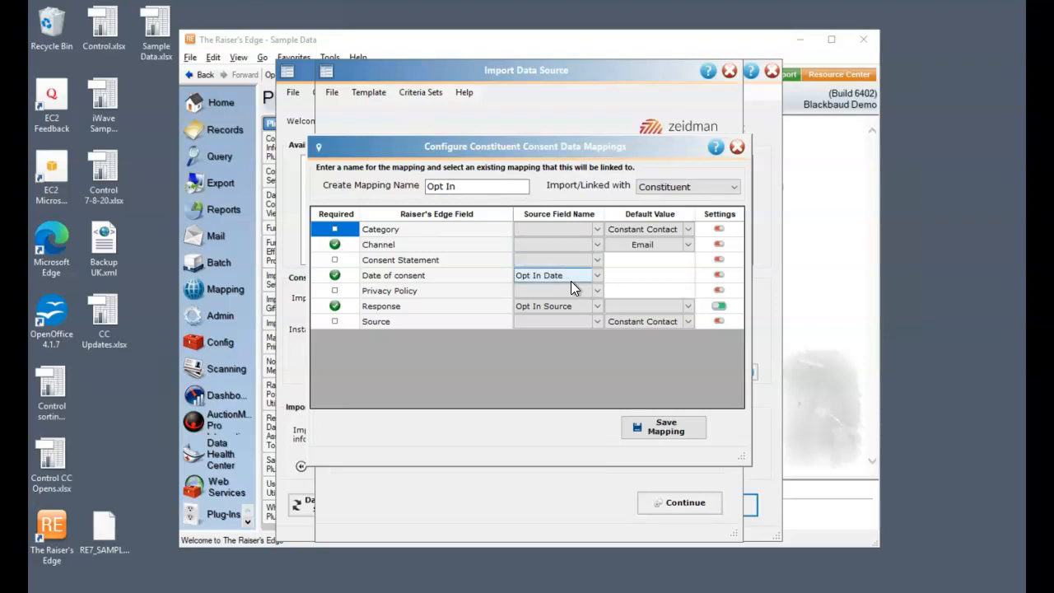
{"action": "left_click", "coordinate": [567, 308]}
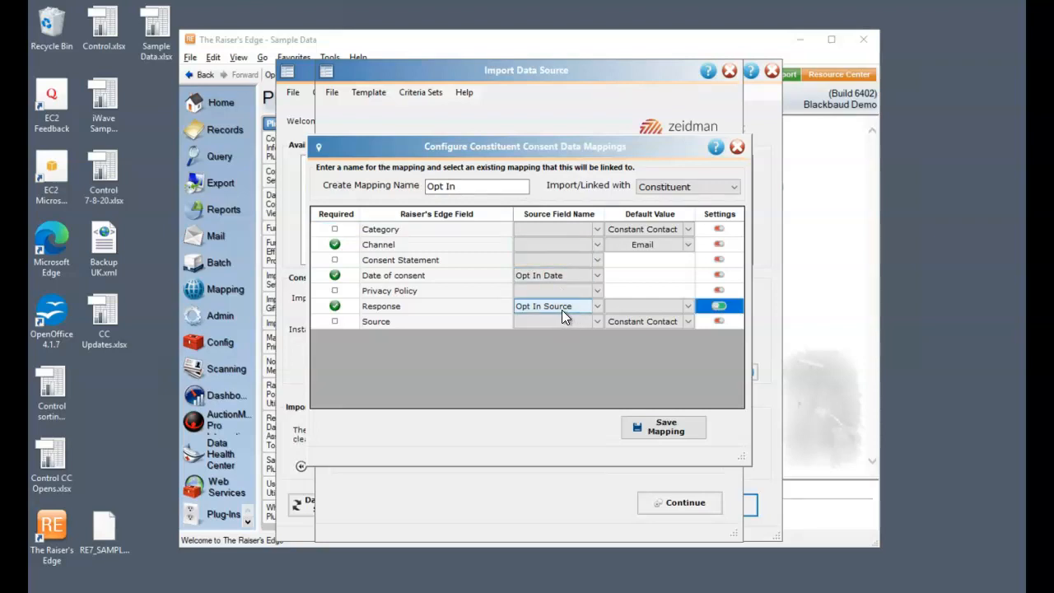
{"action": "left_click", "coordinate": [692, 425]}
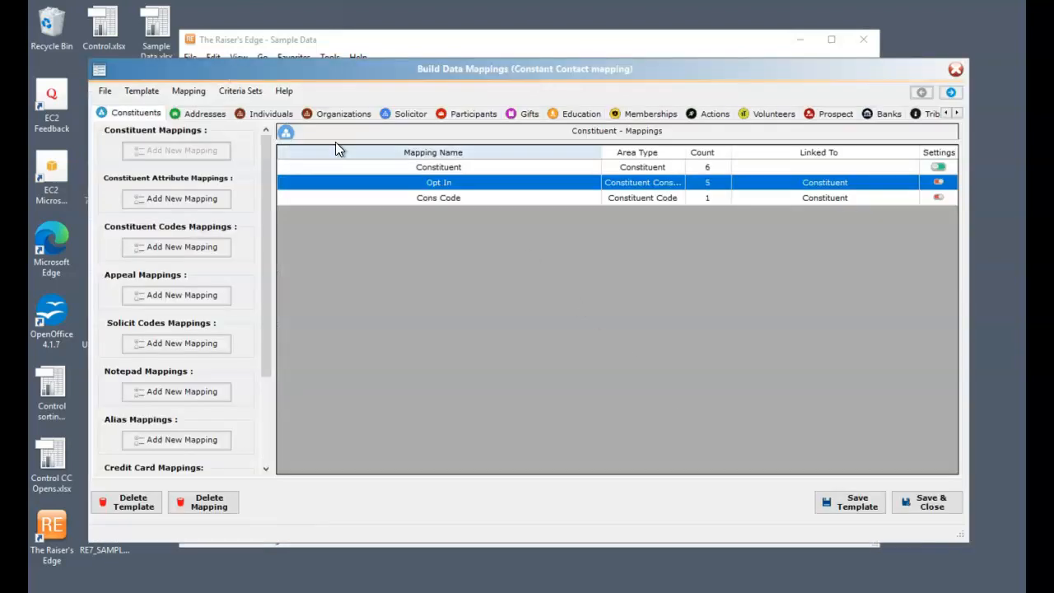
{"action": "left_click", "coordinate": [205, 112]}
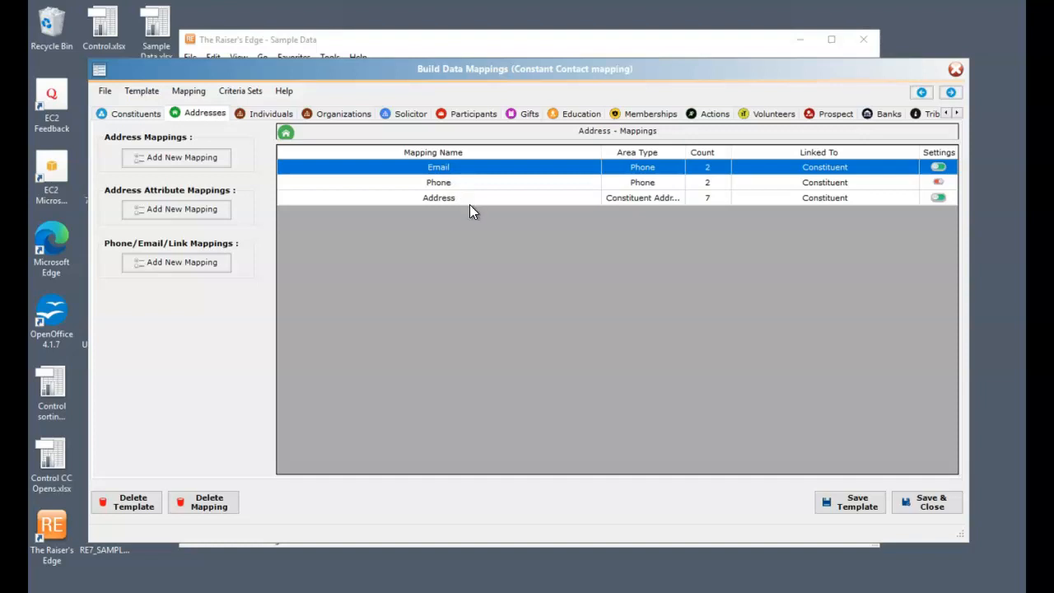
{"action": "left_click", "coordinate": [913, 505]}
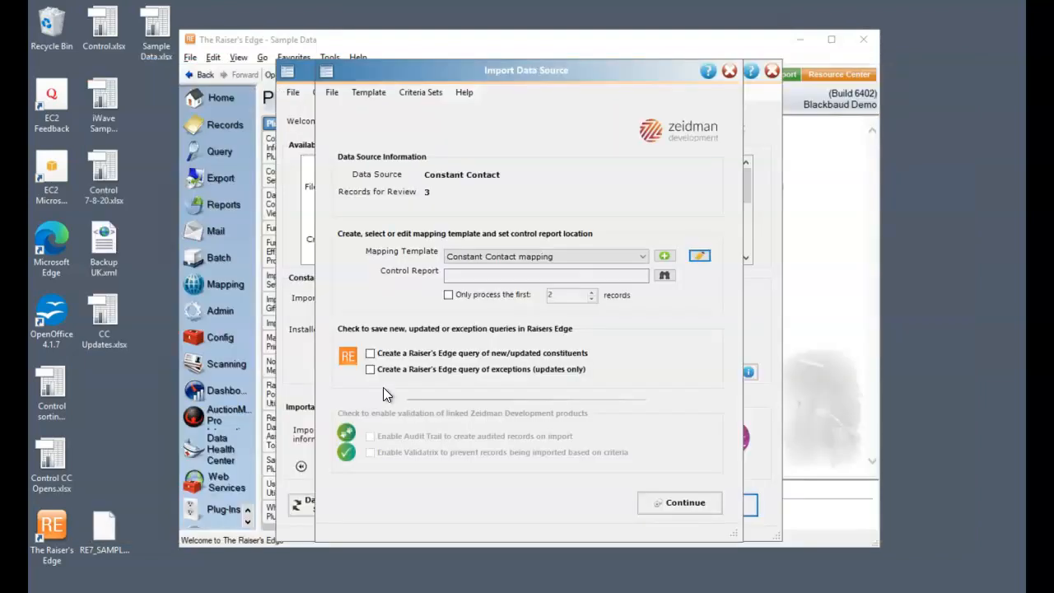
Step: Set the control report to overwrite CC Updates.xlsx, enable the query of new/updated constituents, and continue to the data review
{"action": "left_click", "coordinate": [665, 275]}
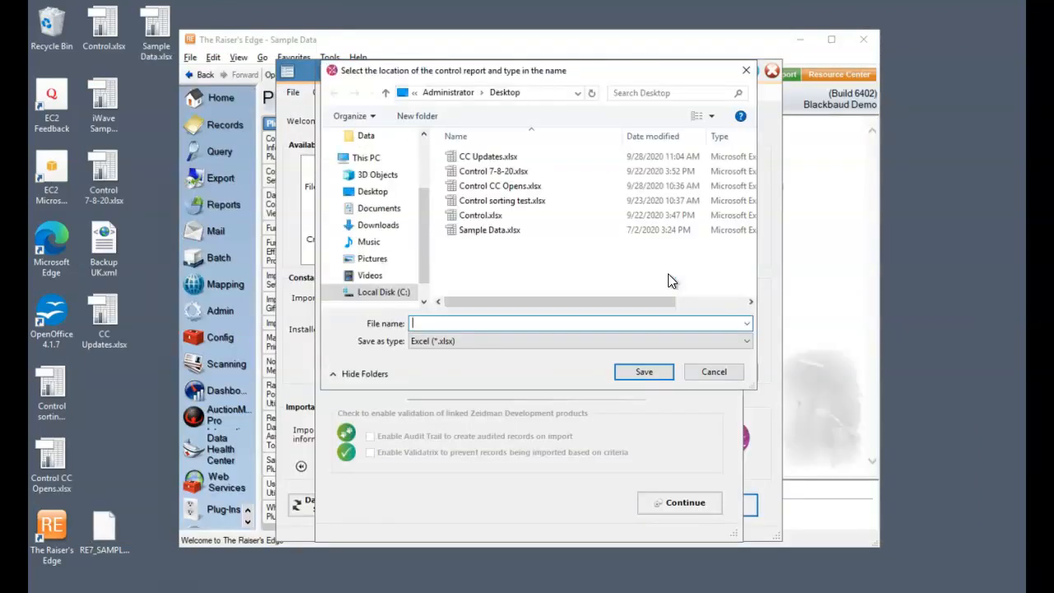
{"action": "left_click", "coordinate": [492, 156]}
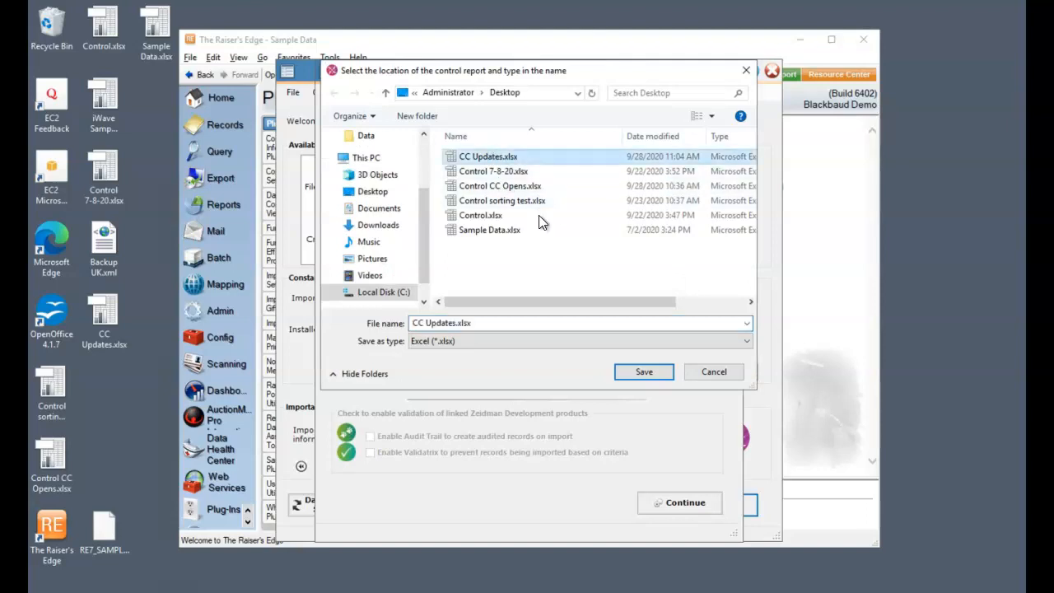
{"action": "left_click", "coordinate": [659, 371]}
{"action": "left_click", "coordinate": [571, 310]}
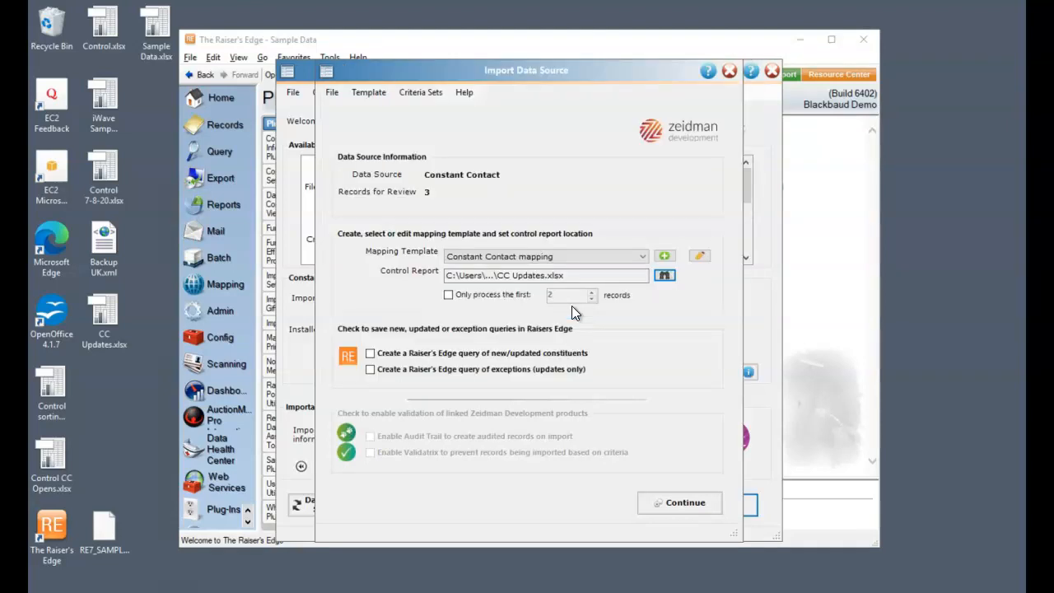
{"action": "left_click", "coordinate": [371, 353]}
{"action": "left_click", "coordinate": [685, 500]}
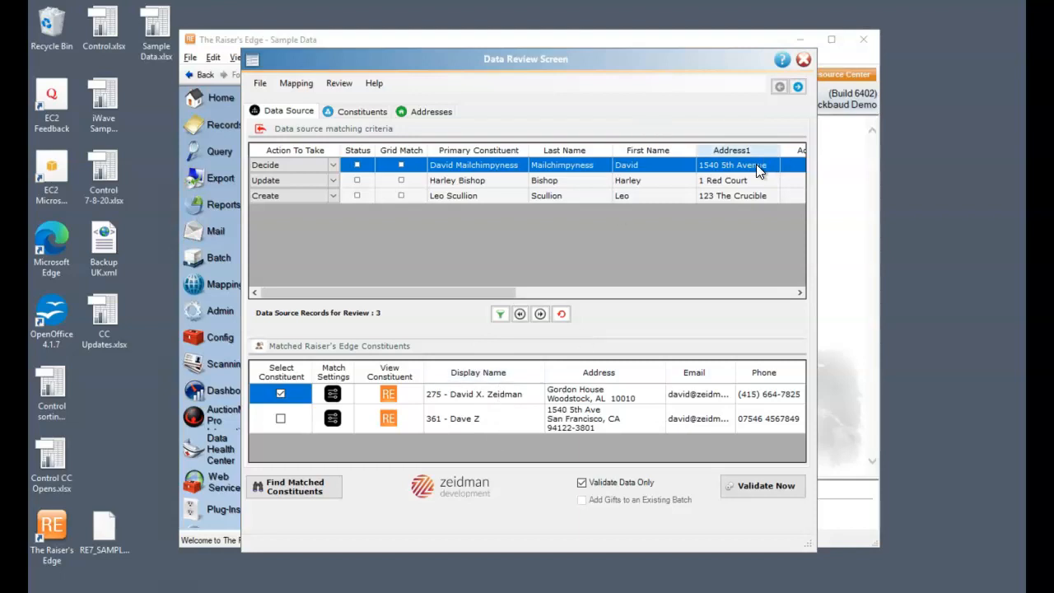
Step: Match the first record to the candidate constituent with the same street address, and check the matches and actions of the other two
{"action": "left_click", "coordinate": [281, 419]}
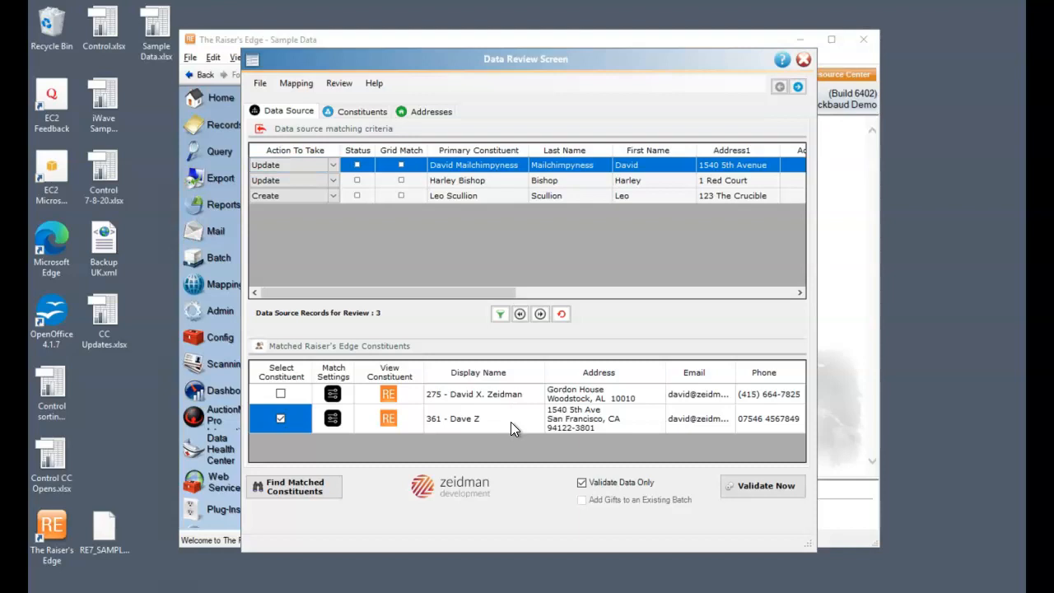
{"action": "left_click", "coordinate": [462, 181]}
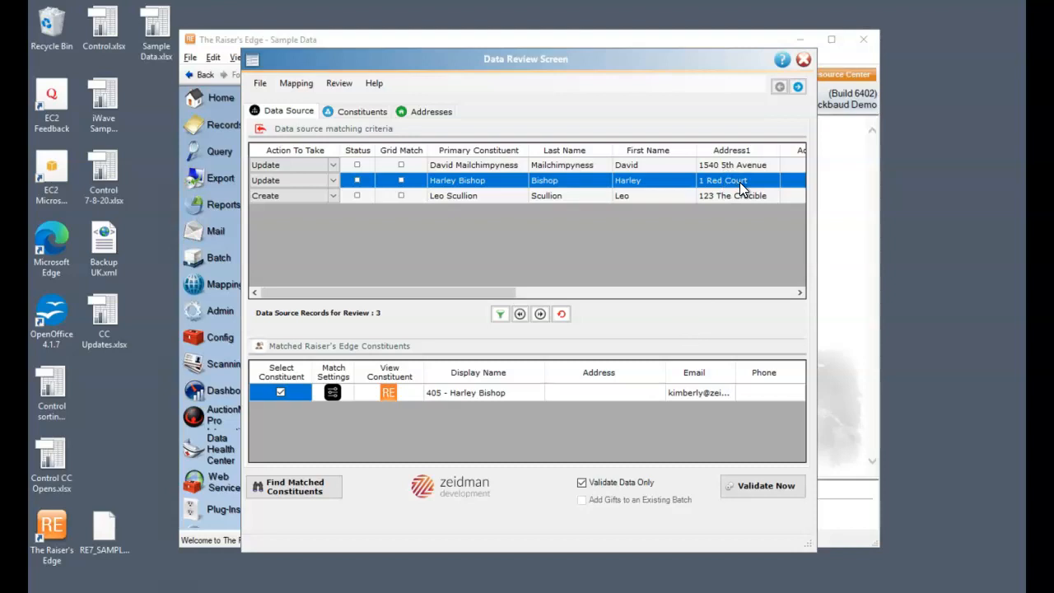
{"action": "left_click", "coordinate": [463, 200]}
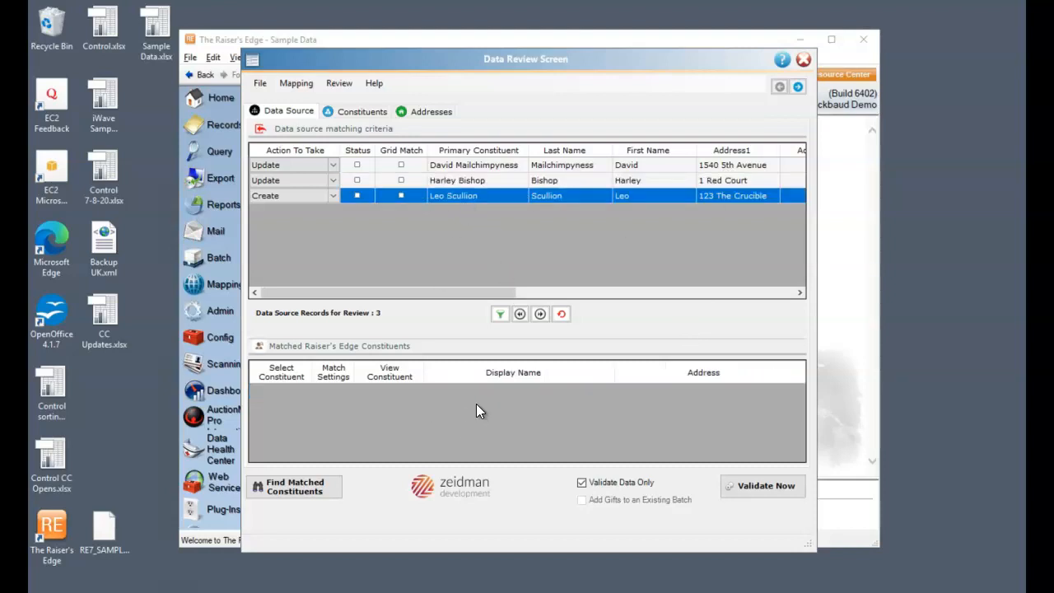
{"action": "left_click", "coordinate": [274, 196]}
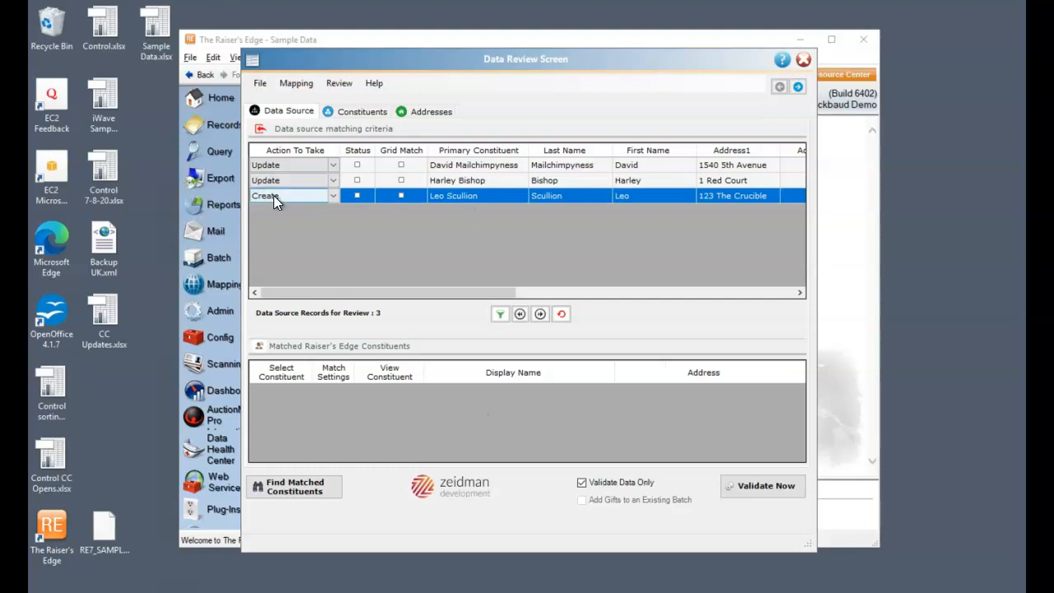
{"action": "left_click", "coordinate": [332, 196]}
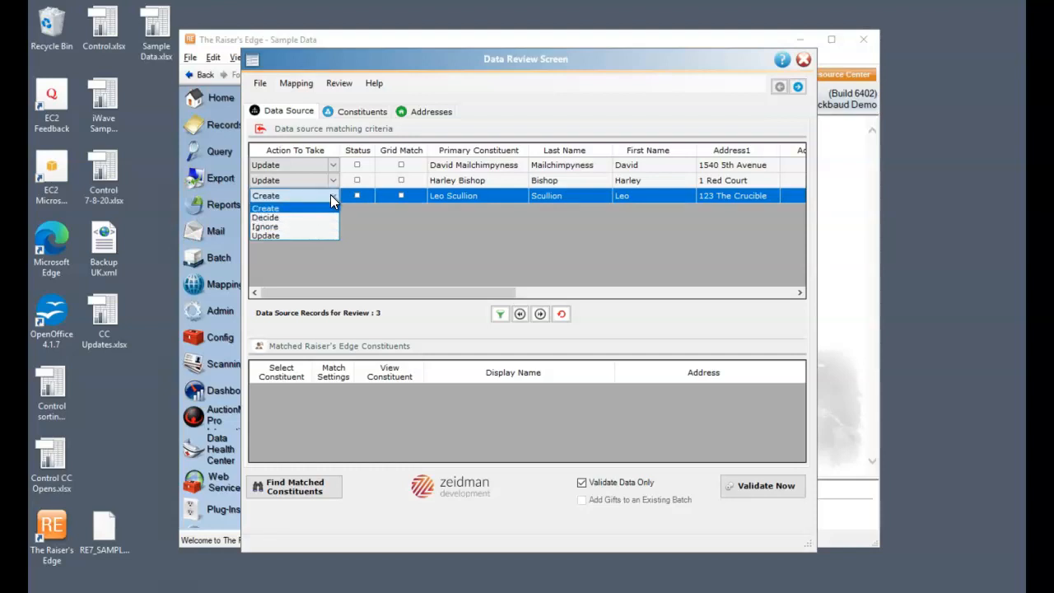
{"action": "left_click", "coordinate": [330, 194]}
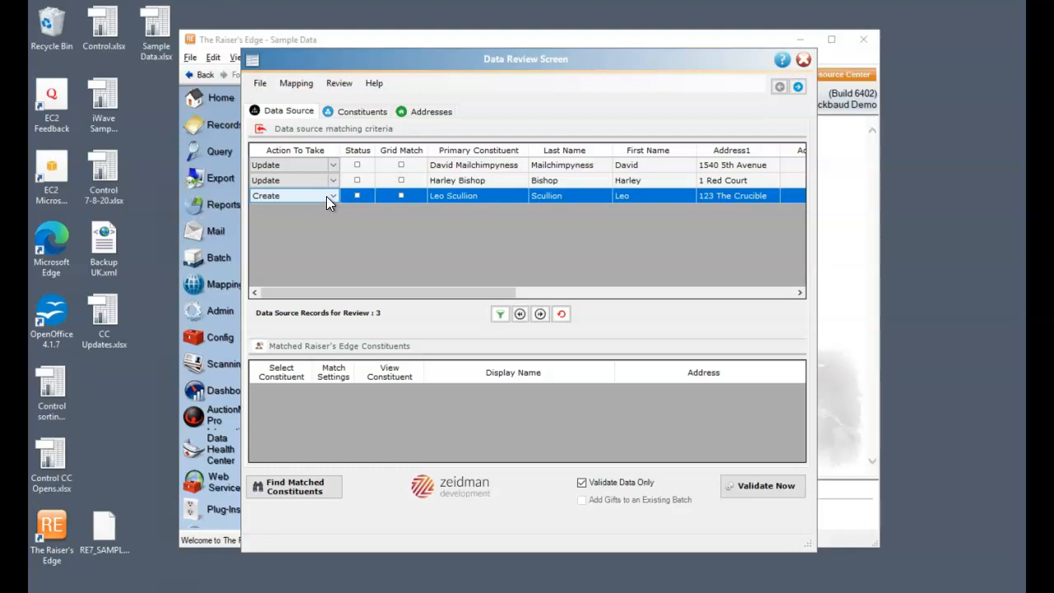
Step: Examine the constituent, code and opt-in data, and the address, email and phone data of the records awaiting import
{"action": "left_click", "coordinate": [360, 111]}
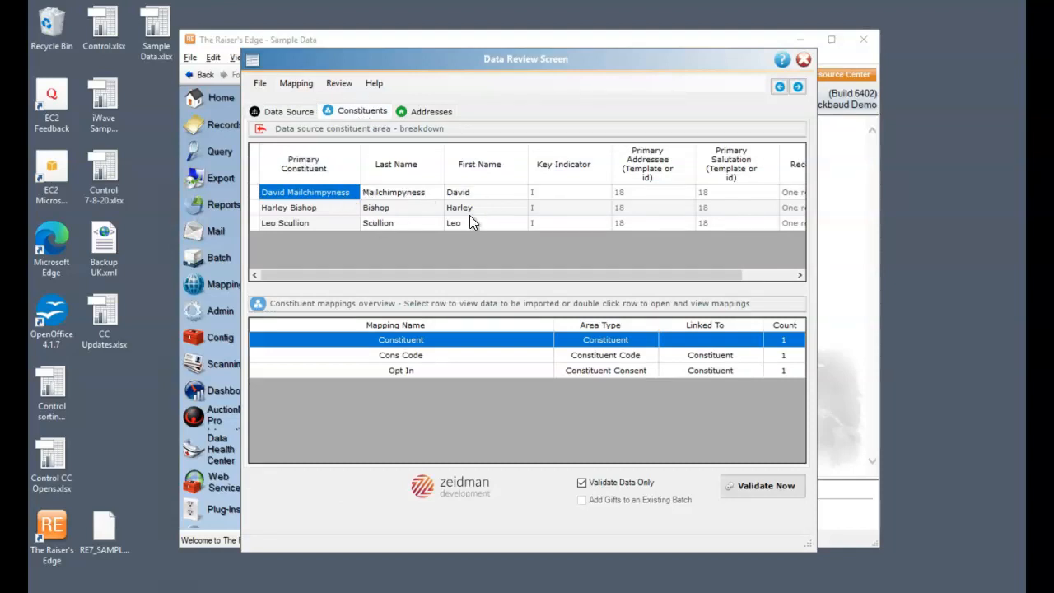
{"action": "left_click_drag", "start_coordinate": [689, 277], "coordinate": [595, 279]}
{"action": "left_click", "coordinate": [514, 357]}
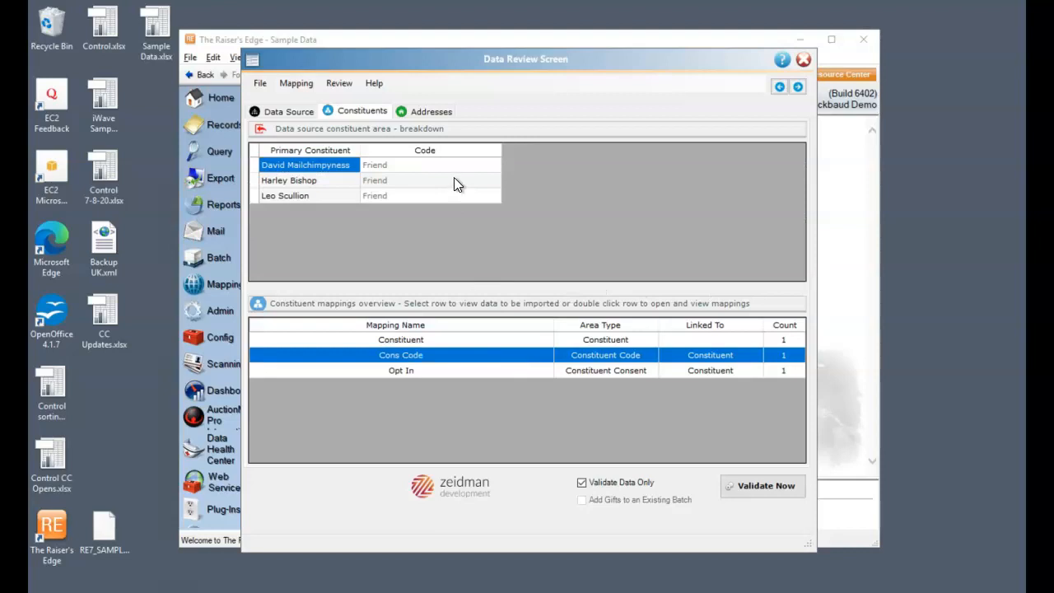
{"action": "left_click", "coordinate": [449, 373]}
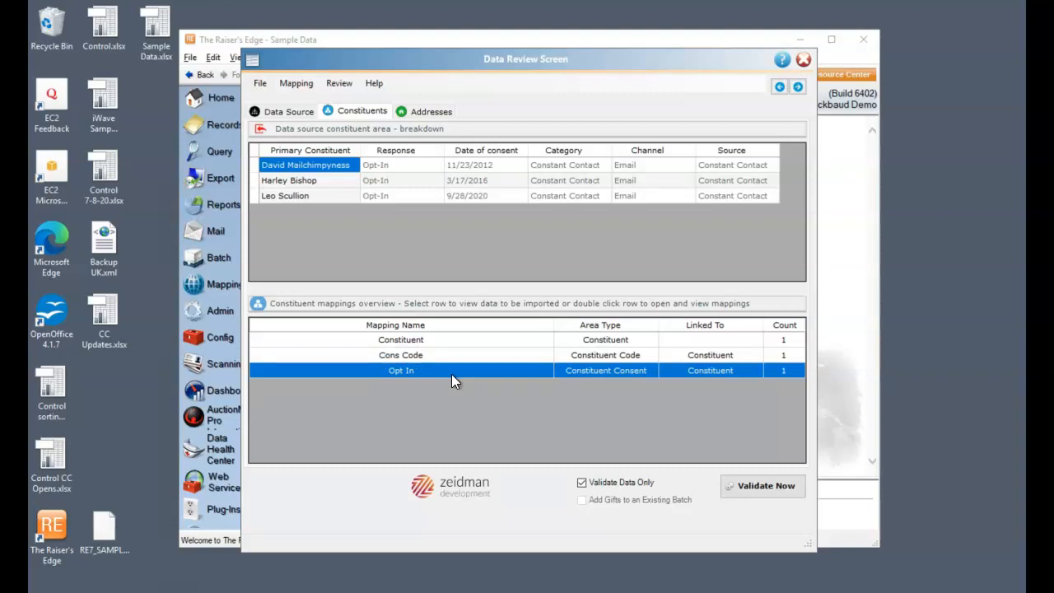
{"action": "left_click", "coordinate": [422, 112]}
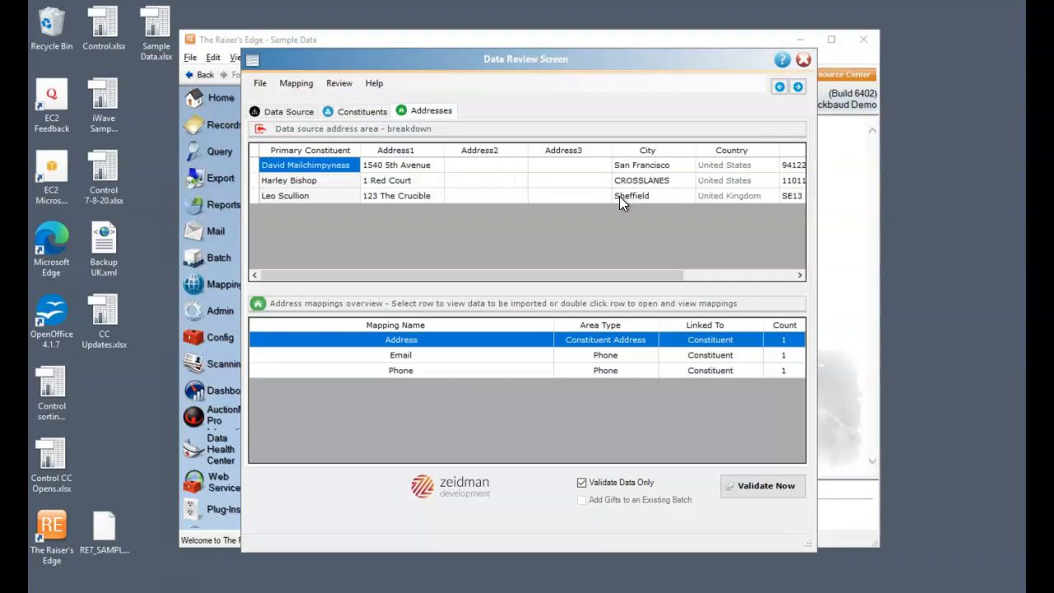
{"action": "left_click", "coordinate": [466, 358]}
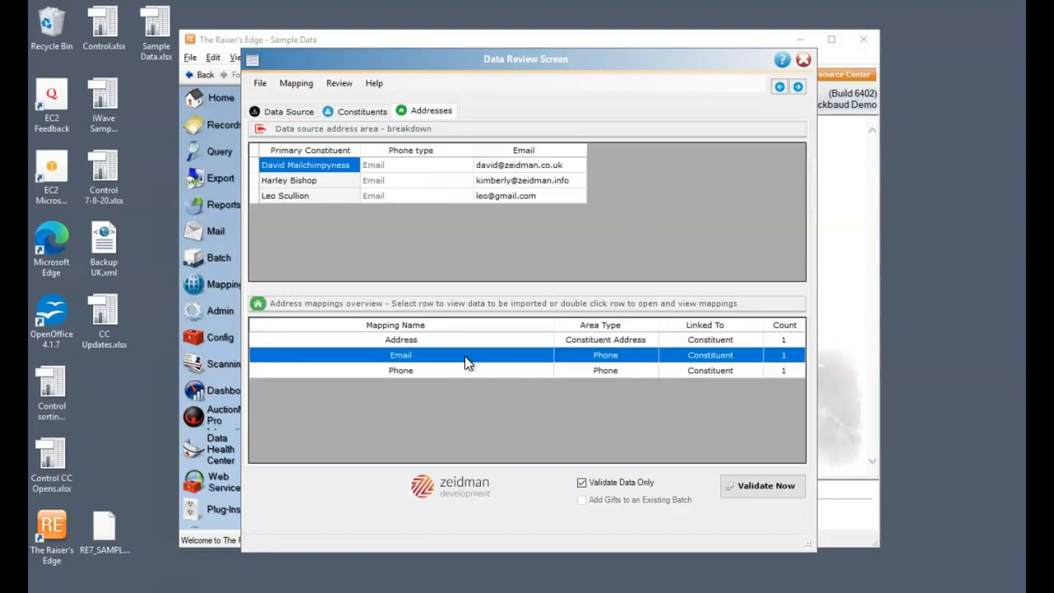
{"action": "left_click", "coordinate": [467, 370]}
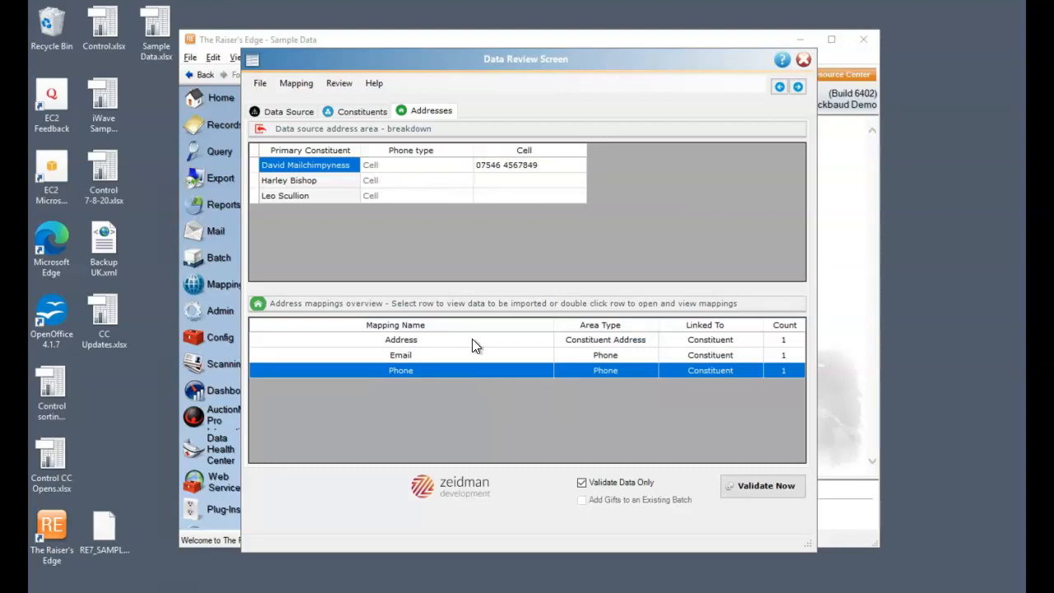
Step: Retype the second record's all-capitals city with only an initial capital in the Address mapping data
{"action": "left_click", "coordinate": [470, 340]}
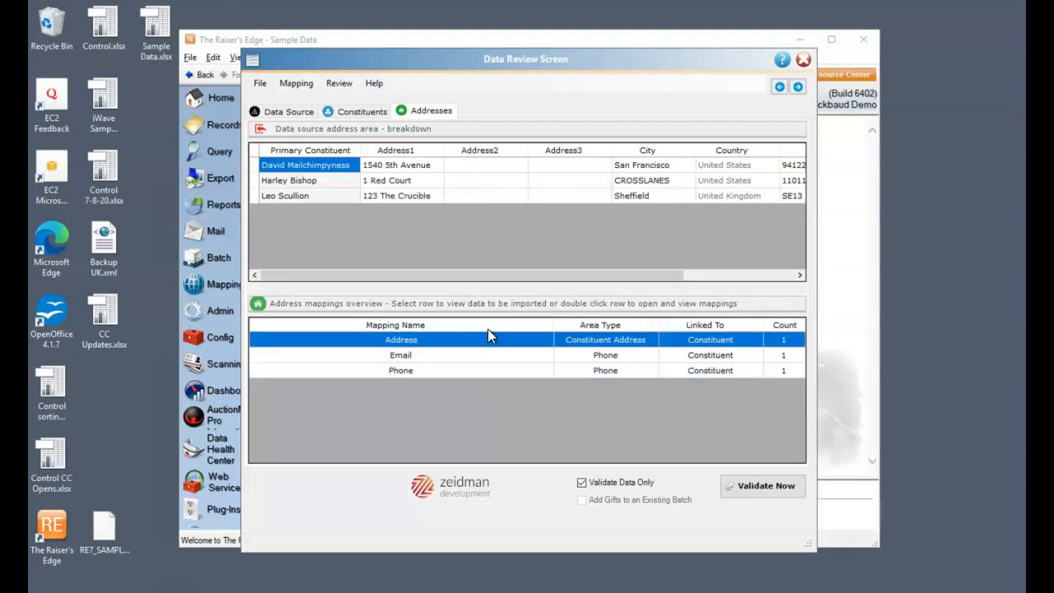
{"action": "left_click", "coordinate": [658, 182]}
{"action": "left_click", "coordinate": [659, 182]}
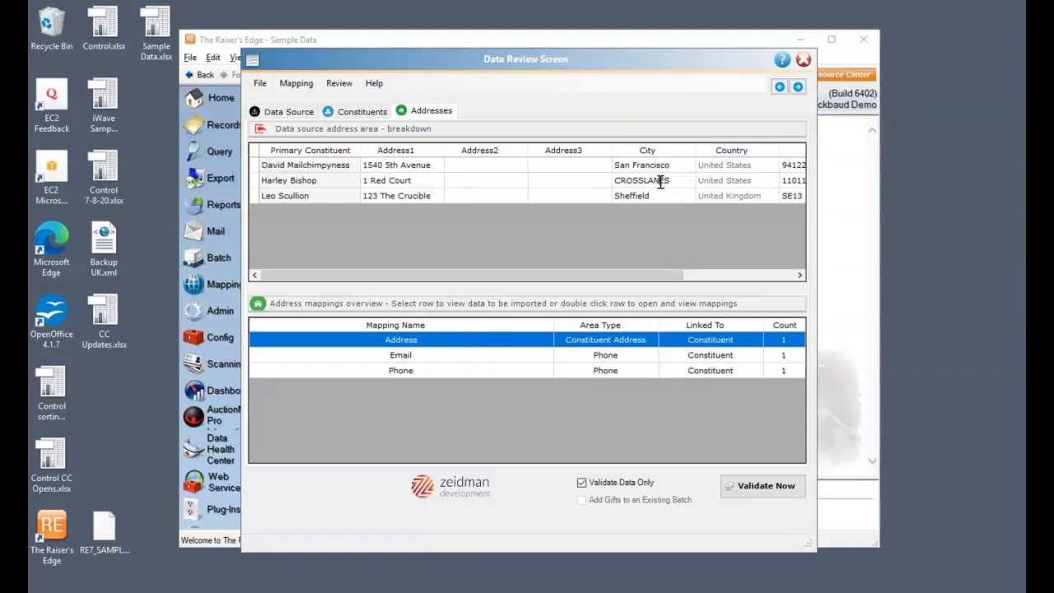
{"action": "double_click", "coordinate": [639, 179]}
{"action": "type", "text": "Crosslanes"}
Step: Validate the matched data source records without importing them, and close the import summary report
{"action": "left_click", "coordinate": [295, 111]}
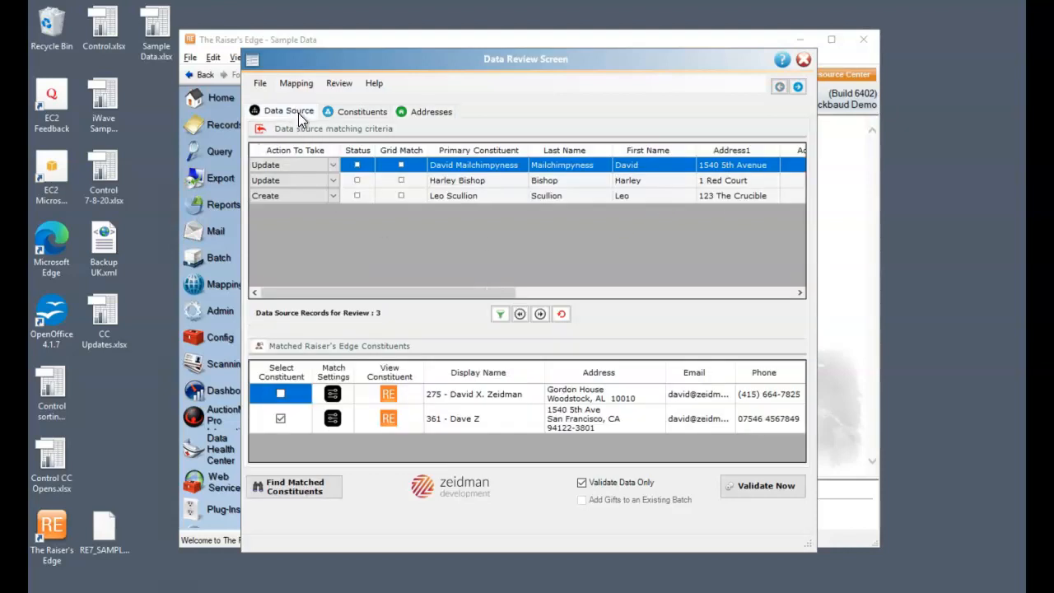
{"action": "left_click", "coordinate": [769, 486]}
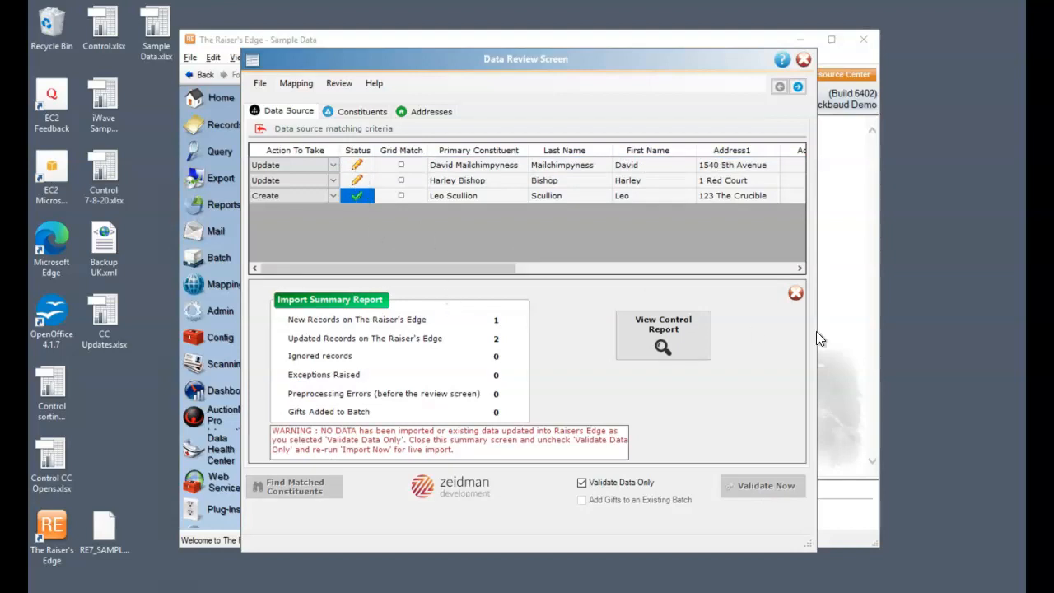
{"action": "left_click", "coordinate": [796, 293]}
Step: Turn off validate-only mode and run the live import of the reviewed data source records, agreeing to proceed
{"action": "left_click", "coordinate": [616, 483]}
{"action": "left_click", "coordinate": [774, 487]}
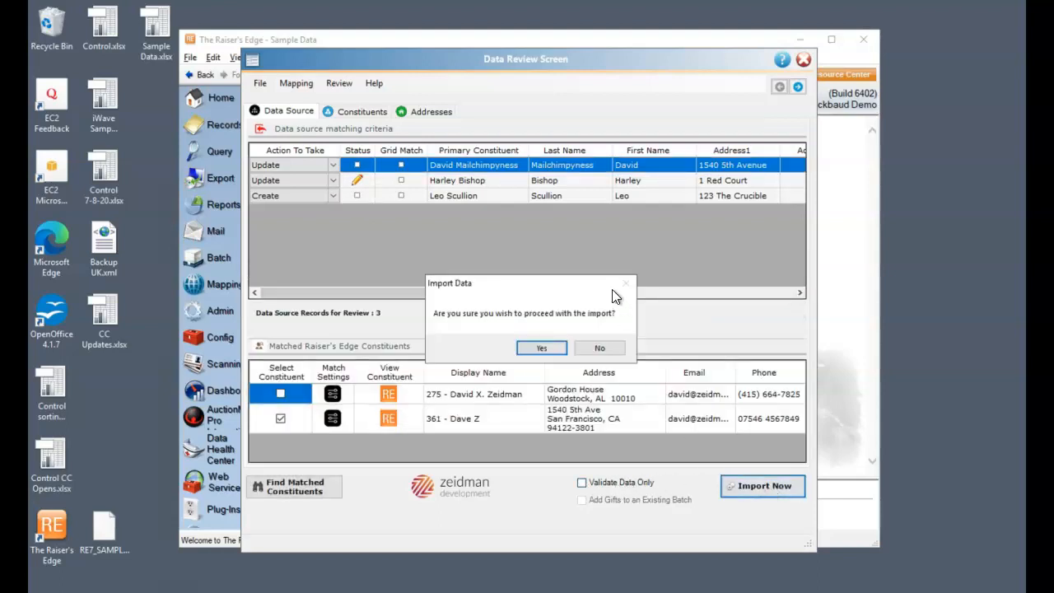
{"action": "left_click", "coordinate": [541, 348]}
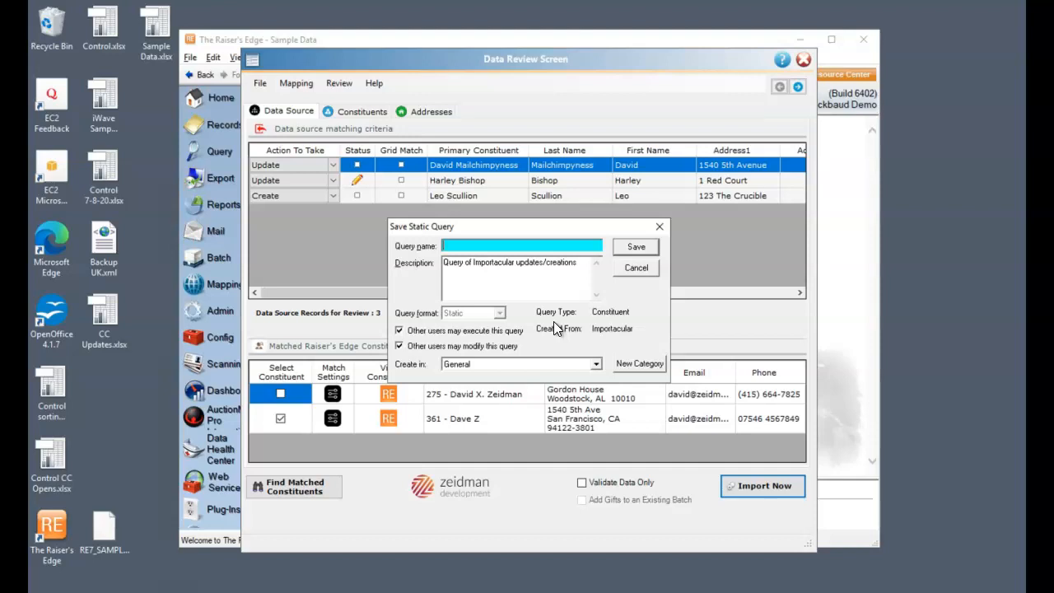
Step: Save the static query of imported constituents as "CC new and updates" and close the import summary report
{"action": "type", "text": "CC new and updates"}
{"action": "left_click", "coordinate": [646, 247]}
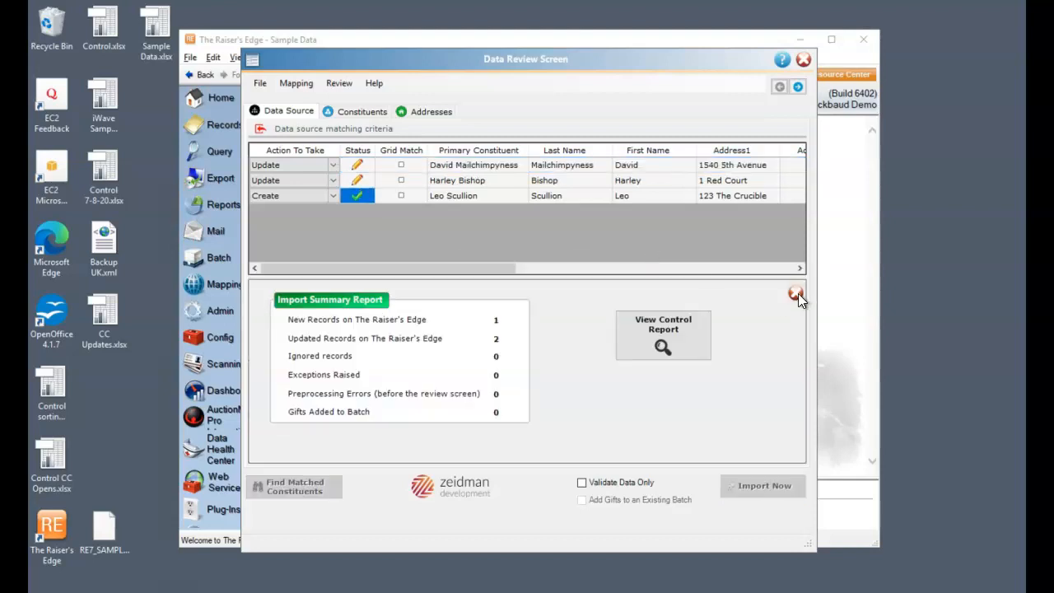
{"action": "left_click", "coordinate": [795, 294]}
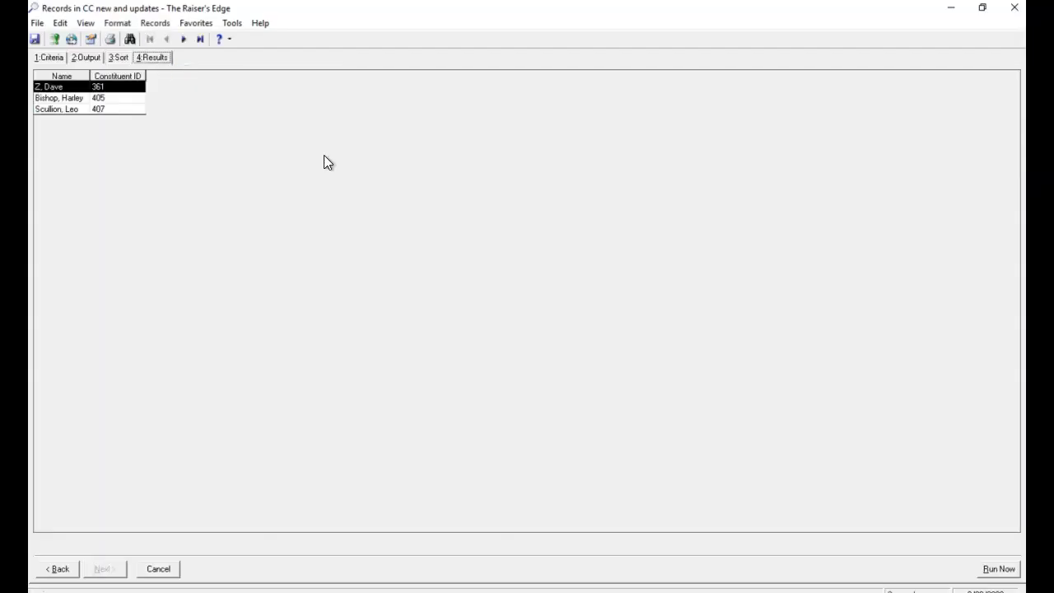
Step: Examine the email addresses and consents of the first constituent in the "CC new and updates" query results, then close the record
{"action": "double_click", "coordinate": [101, 86]}
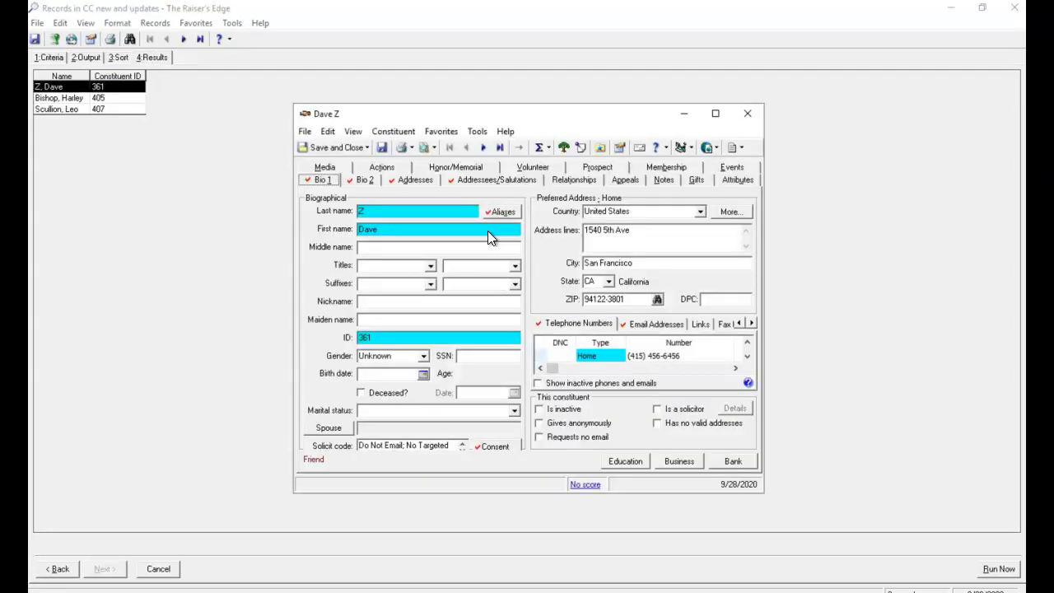
{"action": "left_click", "coordinate": [640, 325]}
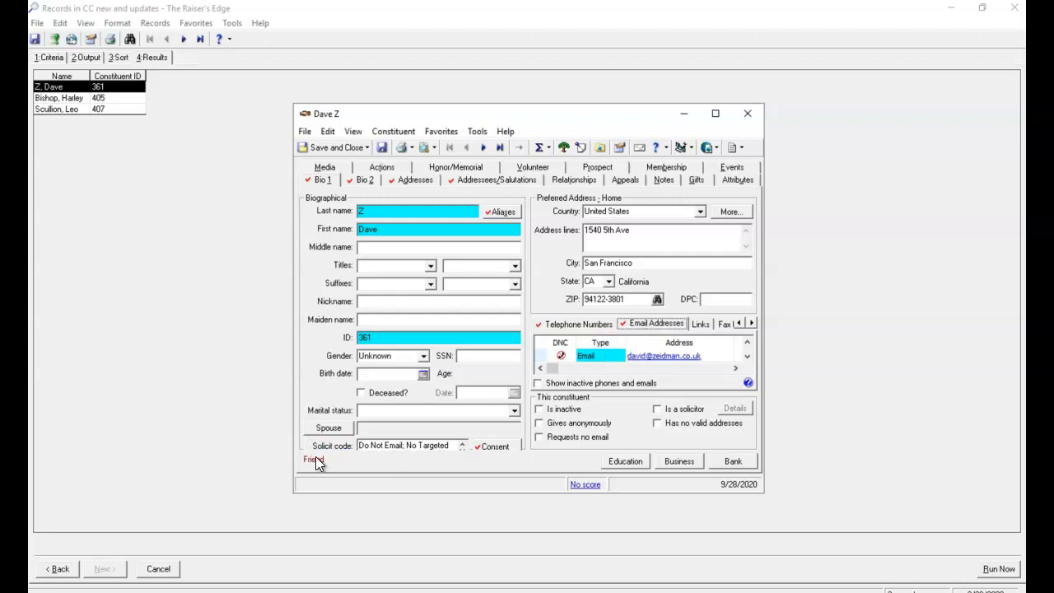
{"action": "left_click", "coordinate": [493, 446]}
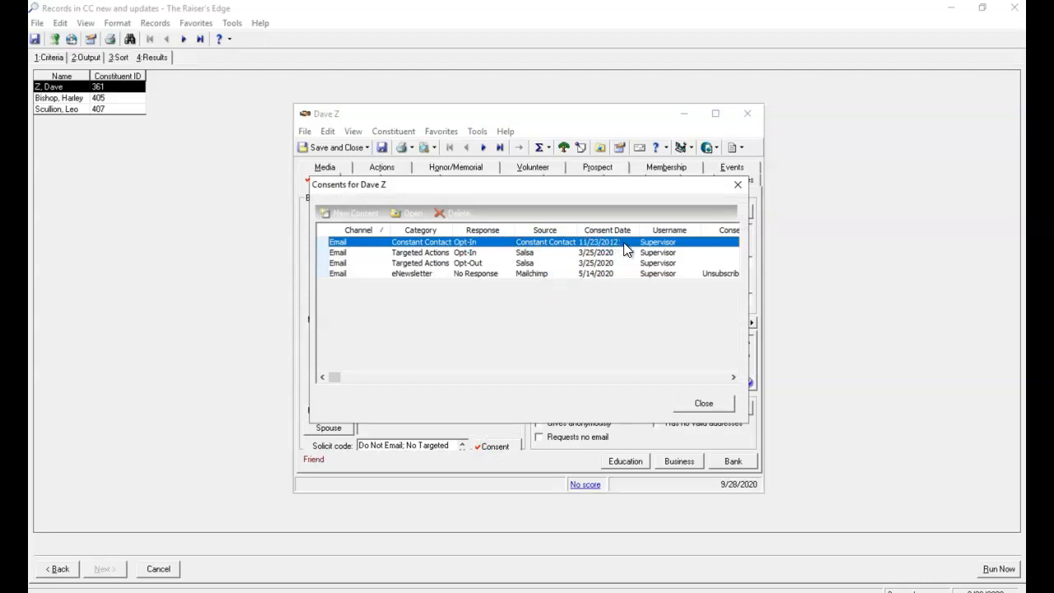
{"action": "left_click", "coordinate": [738, 181]}
{"action": "left_click", "coordinate": [746, 114]}
Step: Open the third constituent in the query results and examine its email addresses and consents
{"action": "left_click", "coordinate": [79, 99]}
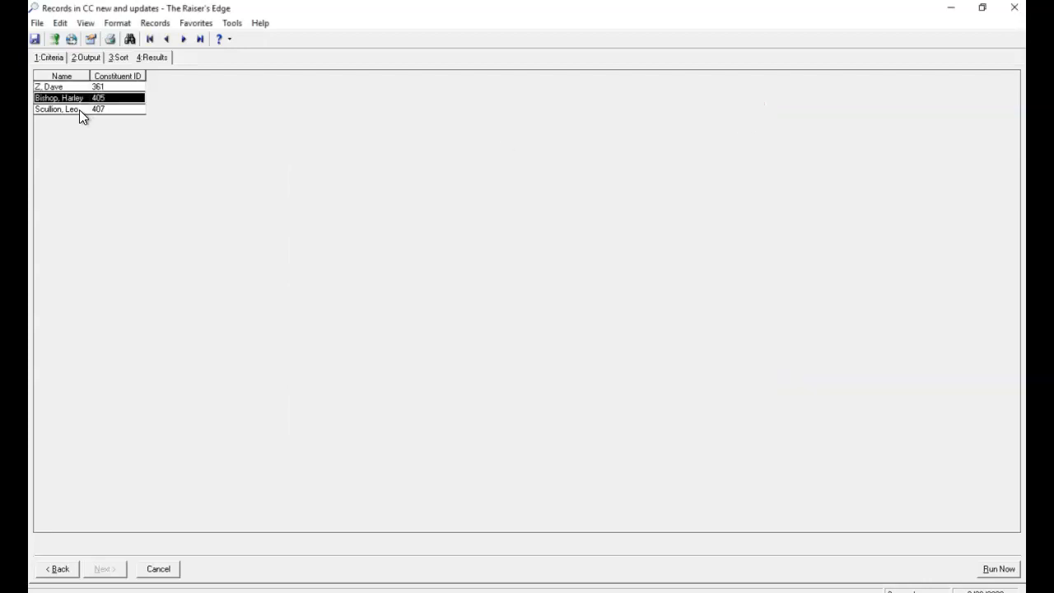
{"action": "double_click", "coordinate": [80, 111]}
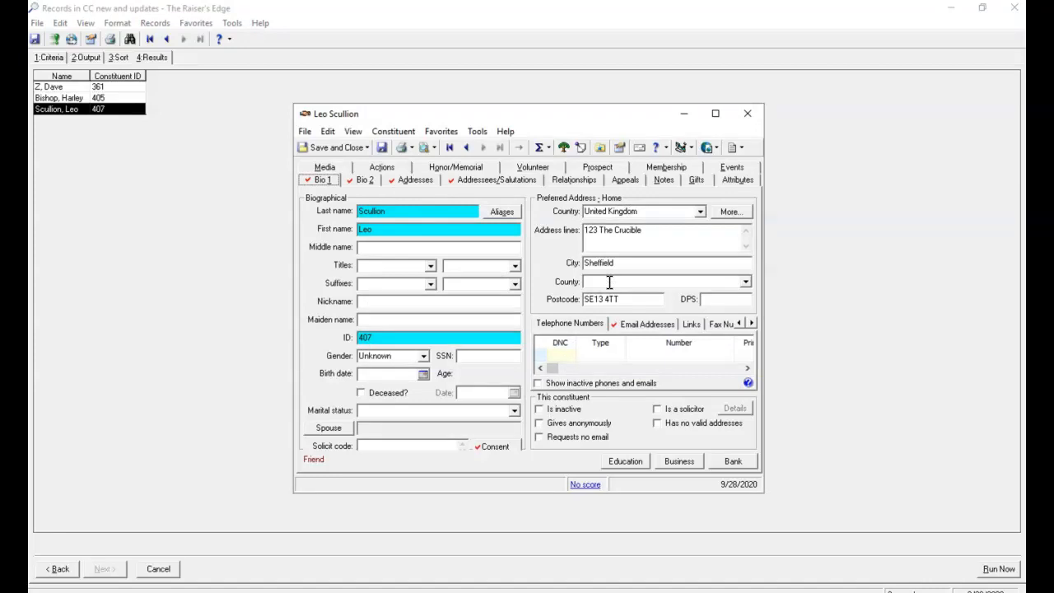
{"action": "left_click", "coordinate": [640, 324]}
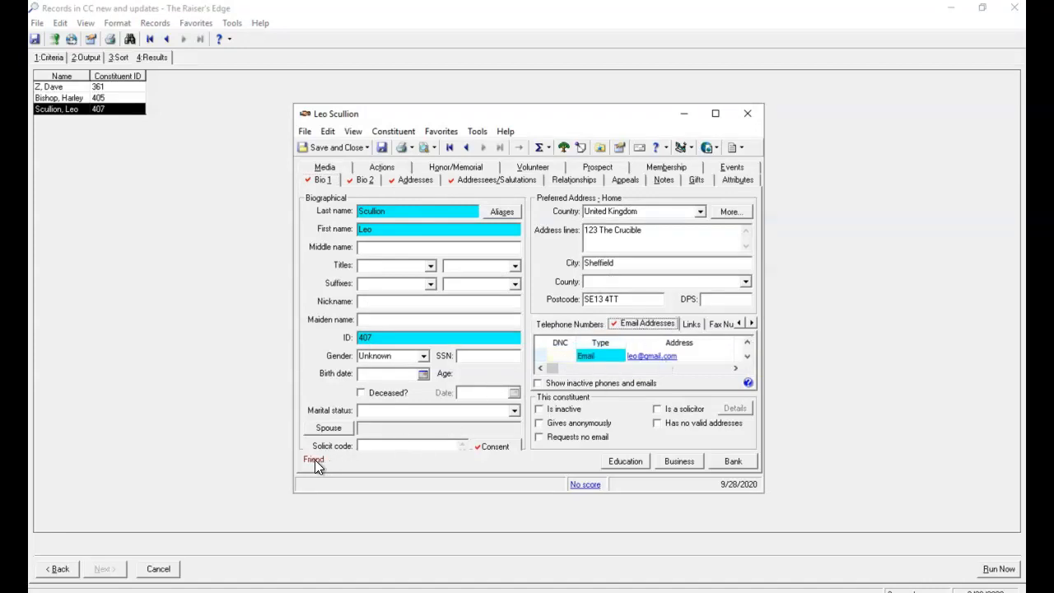
{"action": "left_click", "coordinate": [495, 447]}
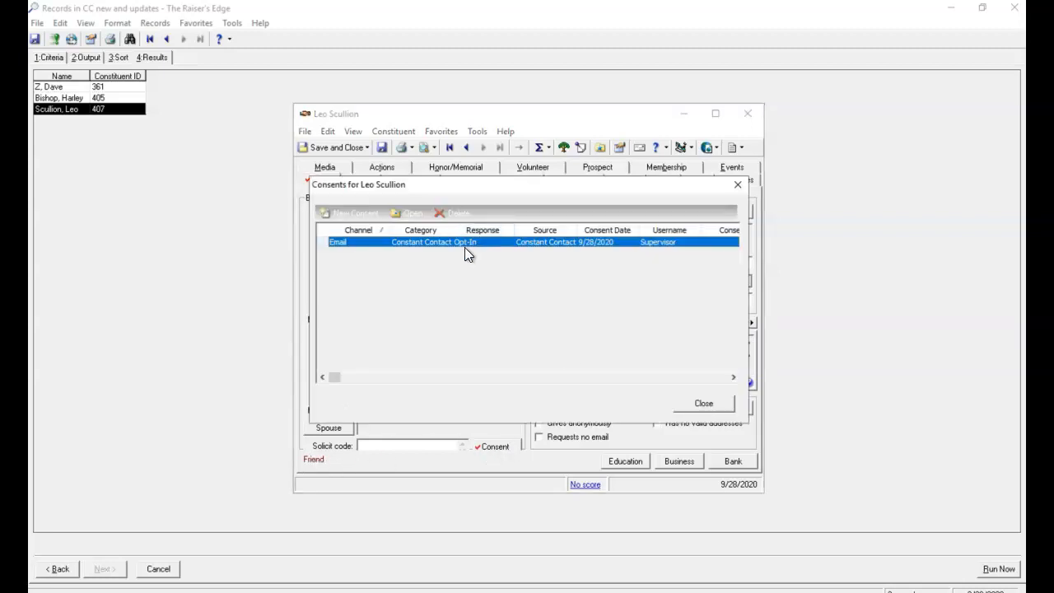